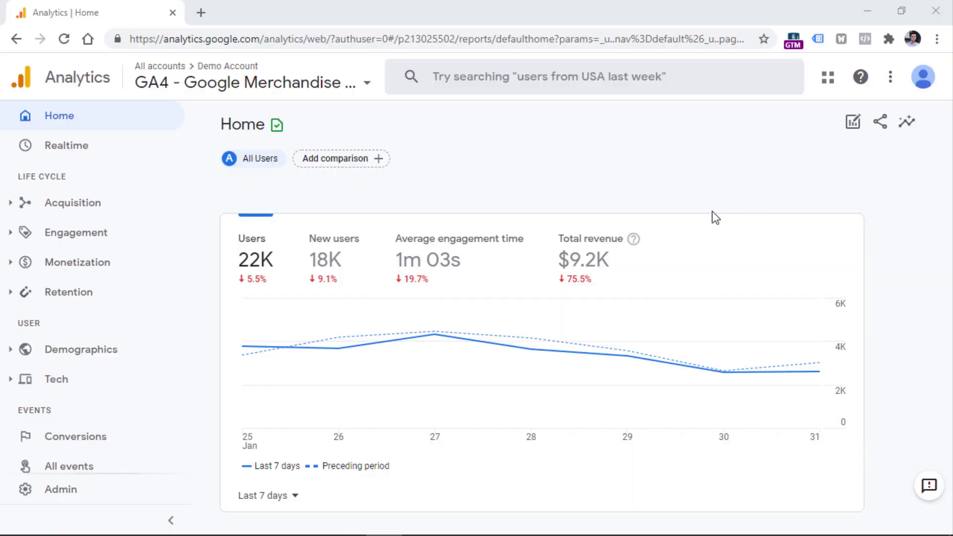
Step: Open the Analysis hub and start a new analysis from the Exploration template
scroll(65, 209, down, 3)
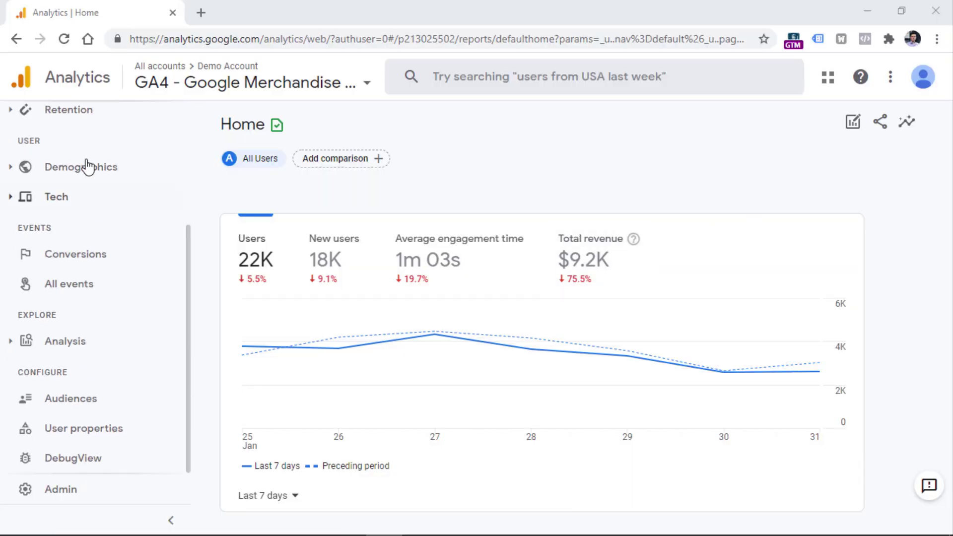
click(13, 346)
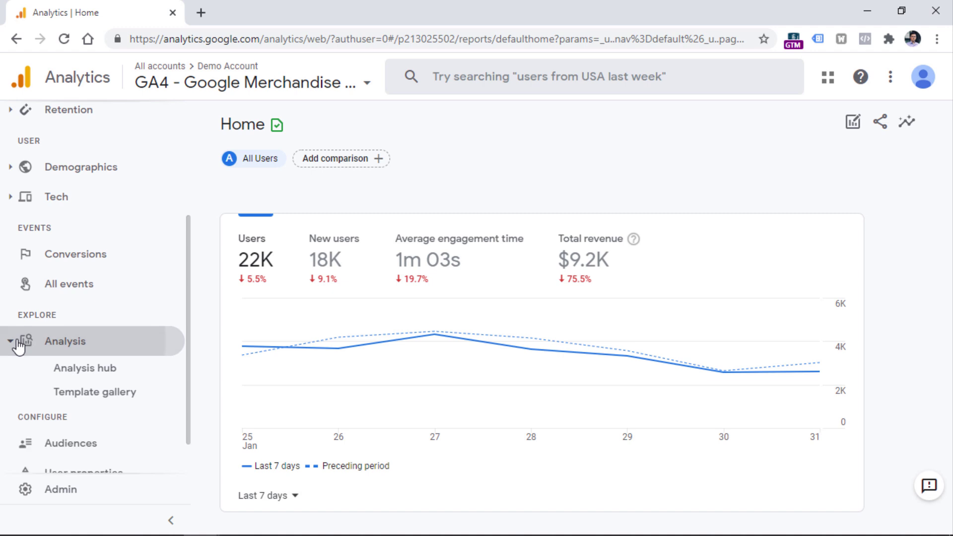
click(91, 373)
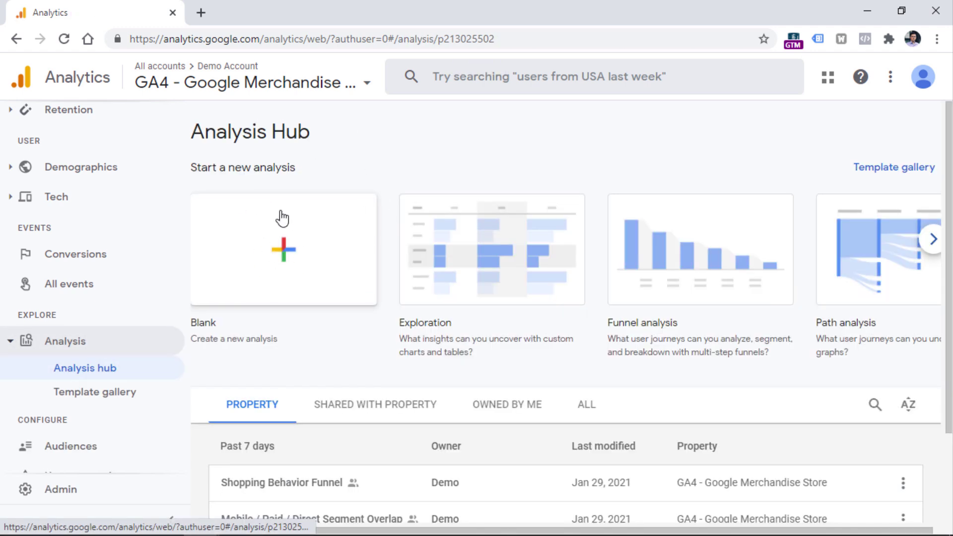
click(492, 235)
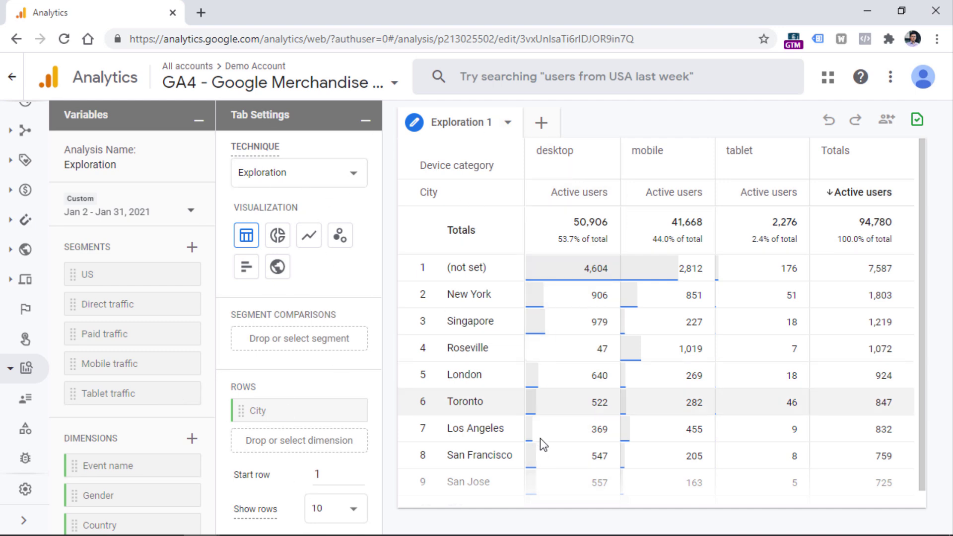
Step: Examine the exploration's available variables, covering the date range, segments, dimensions and metrics
mouse_move(645, 204)
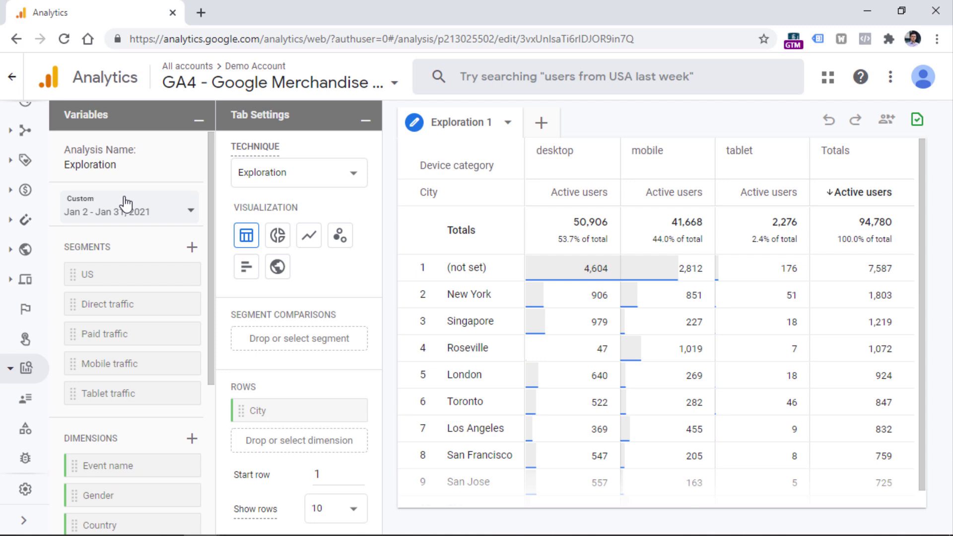
scroll(206, 208, down, 1)
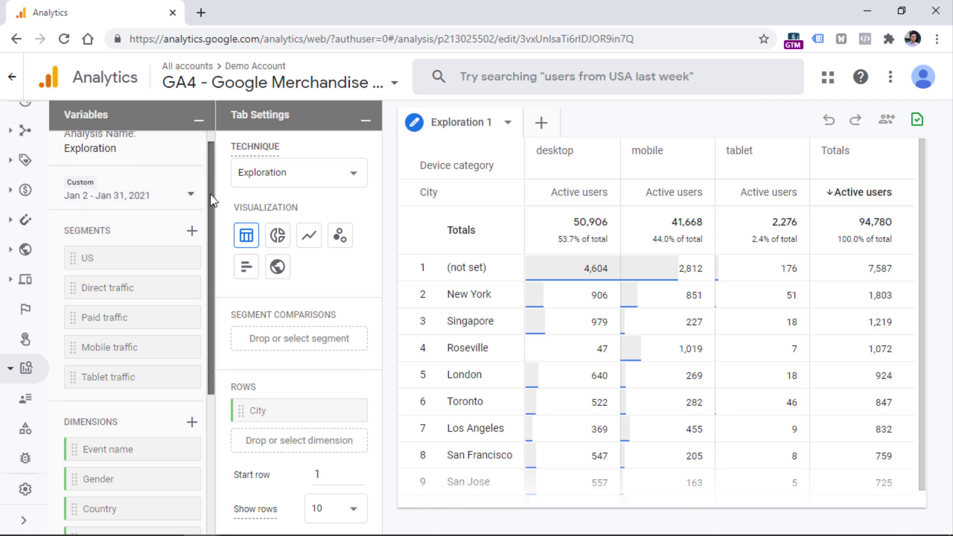
drag(210, 243, 204, 360)
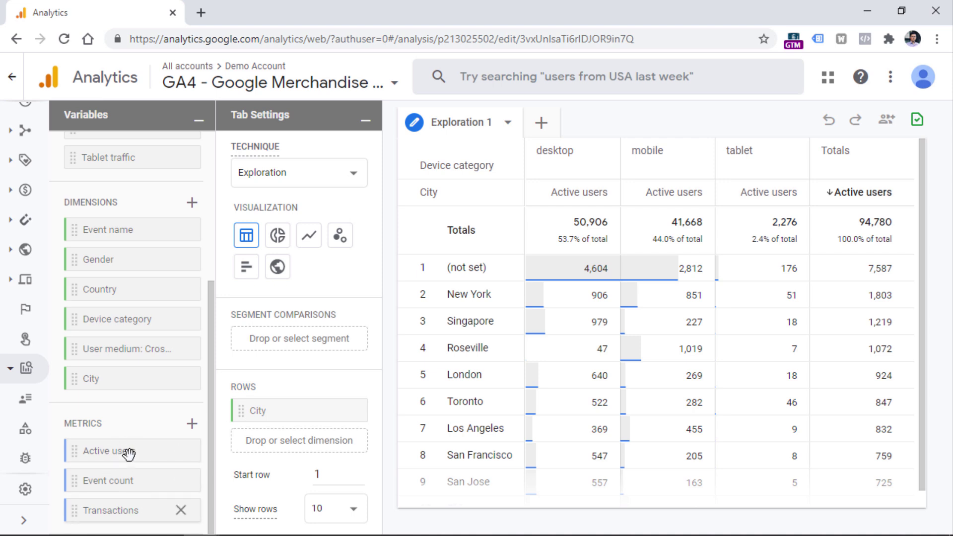
scroll(139, 437, up, 5)
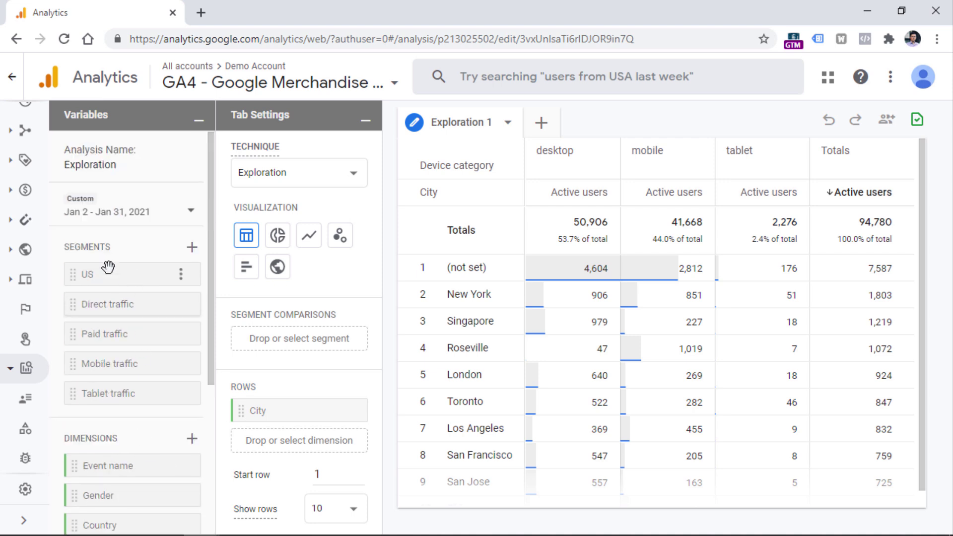
scroll(85, 439, down, 5)
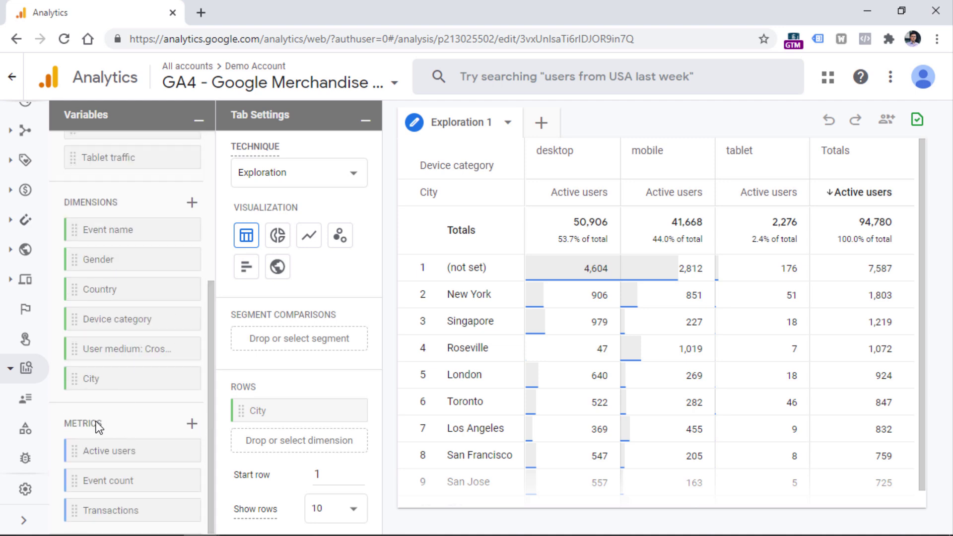
scroll(95, 423, up, 5)
scroll(171, 268, down, 5)
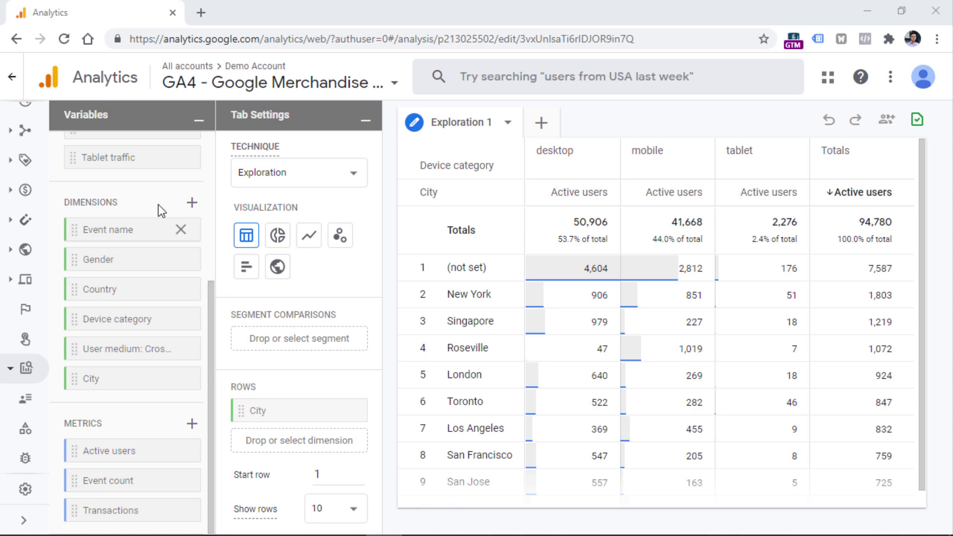
Step: Browse the full list of dimensions available to the exploration, leaving the current selection as it is
click(191, 204)
scroll(611, 253, down, 5)
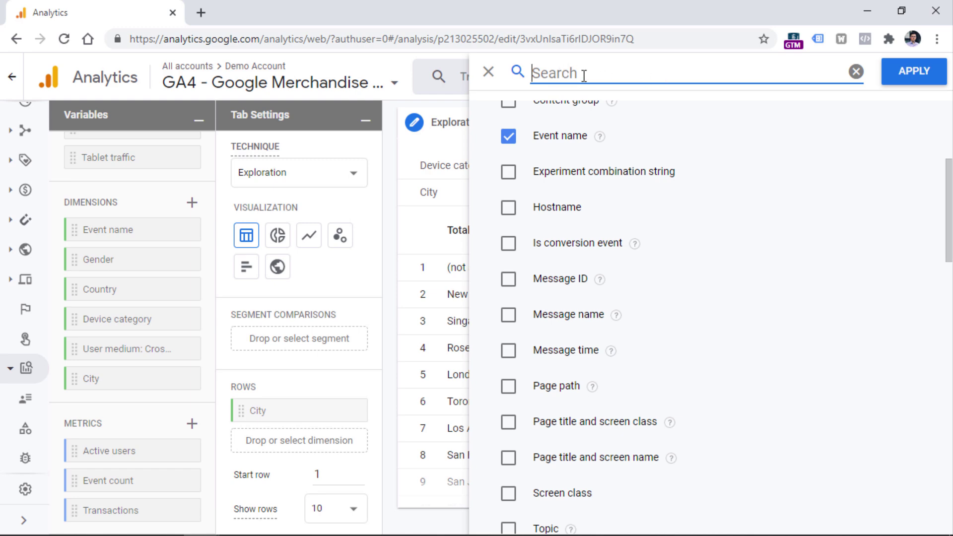
scroll(621, 211, up, 5)
scroll(632, 203, down, 15)
click(101, 247)
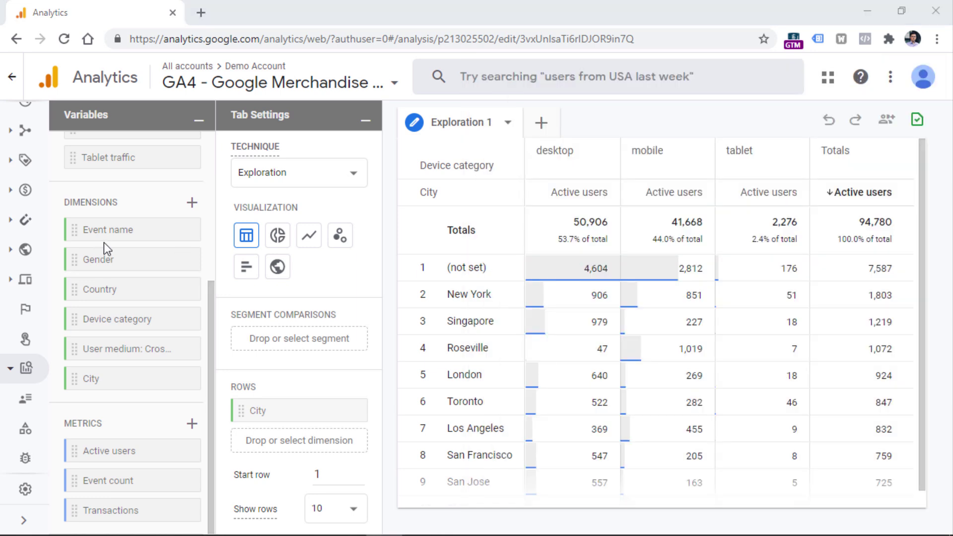
scroll(103, 242, up, 5)
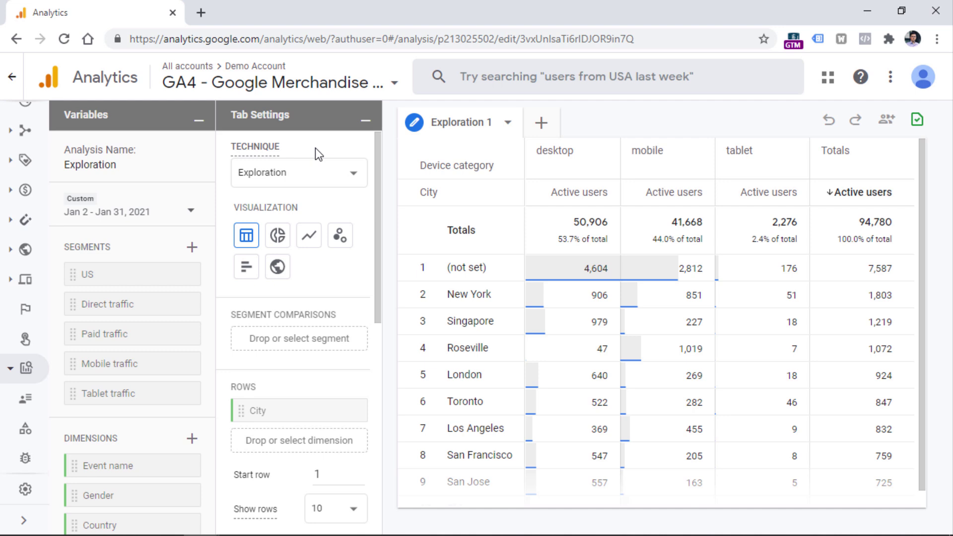
Step: Review the technique choices and try the bar chart and map visualizations
click(306, 178)
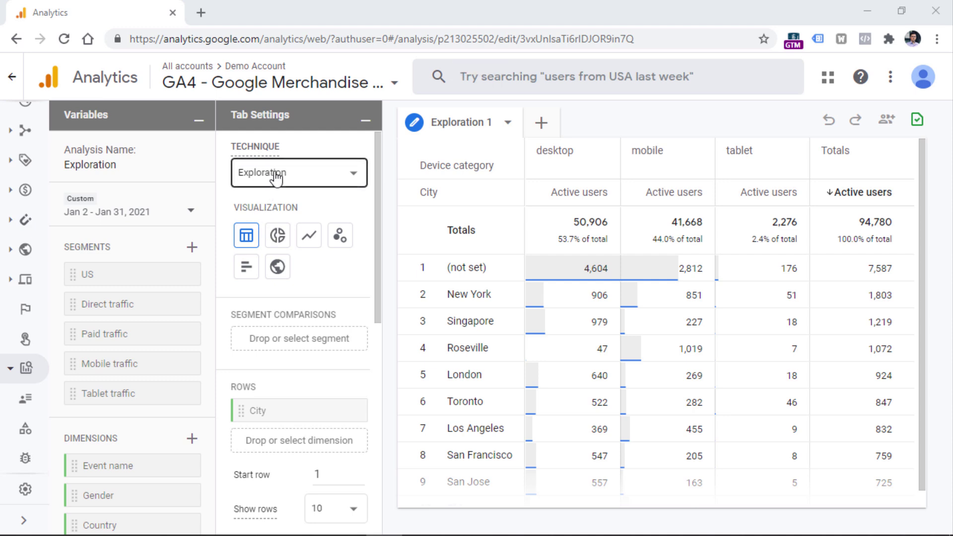
click(308, 171)
click(336, 171)
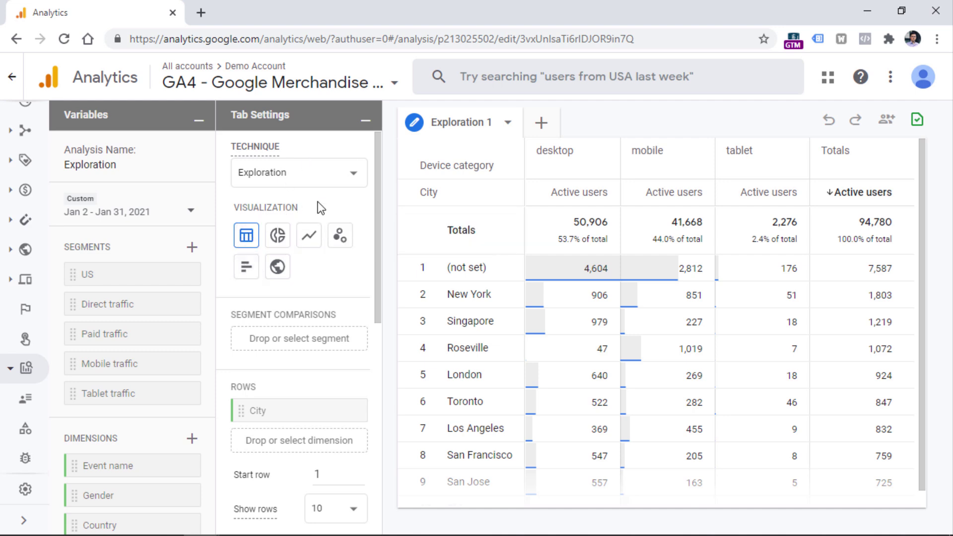
click(246, 275)
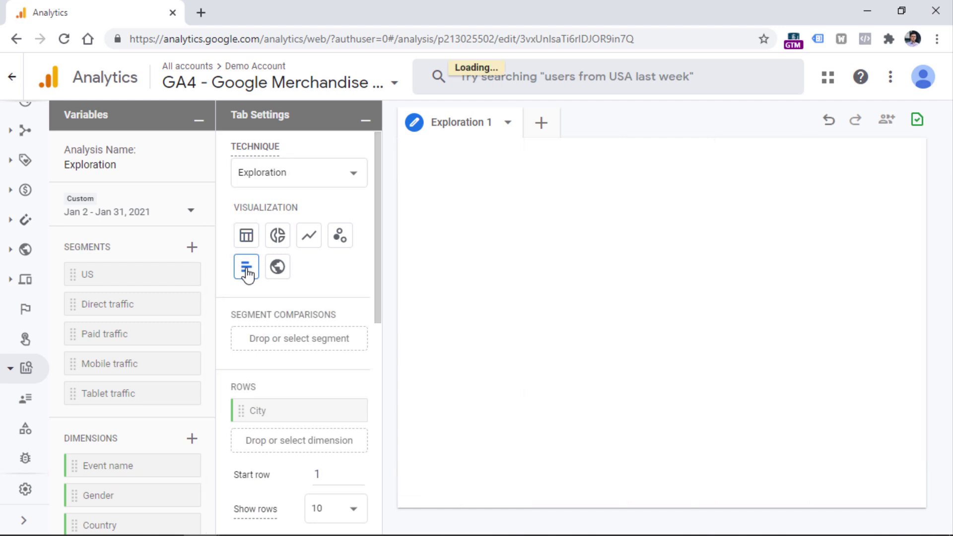
click(278, 268)
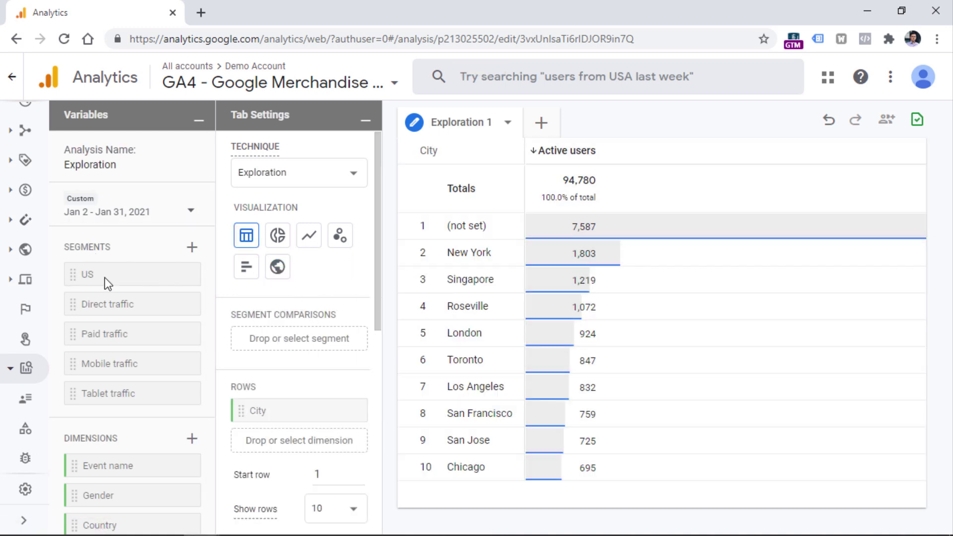
Step: Try comparing the Mobile traffic and Tablet traffic segments, and remove both comparisons
drag(124, 364, 271, 338)
drag(102, 394, 276, 378)
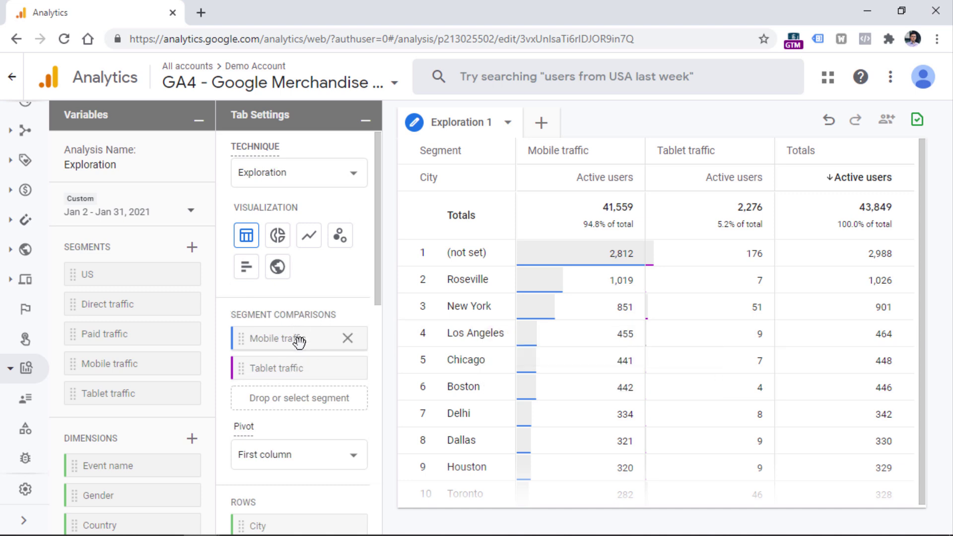
click(347, 339)
click(348, 339)
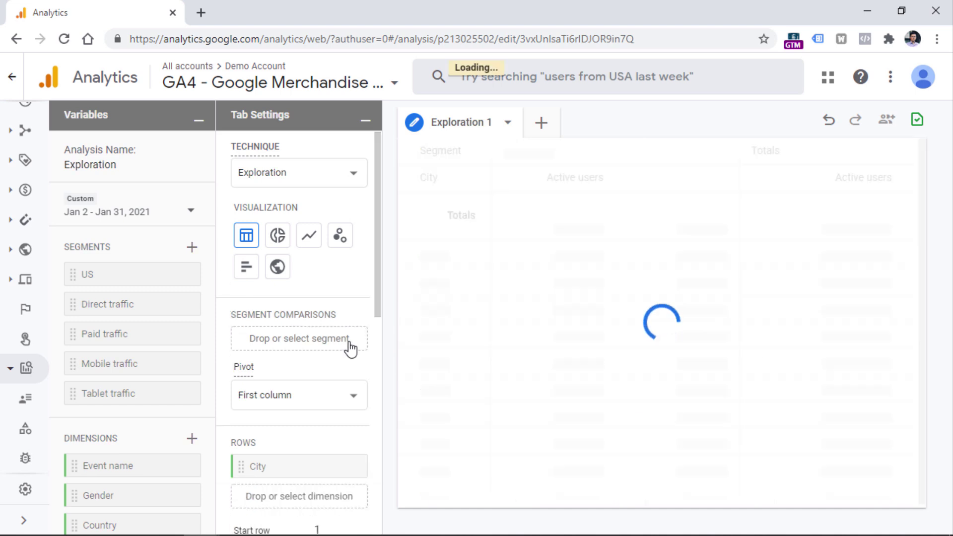
Step: Build a table with Event name as rows and Event count as values, sorted by event count in descending order
scroll(298, 259, down, 2)
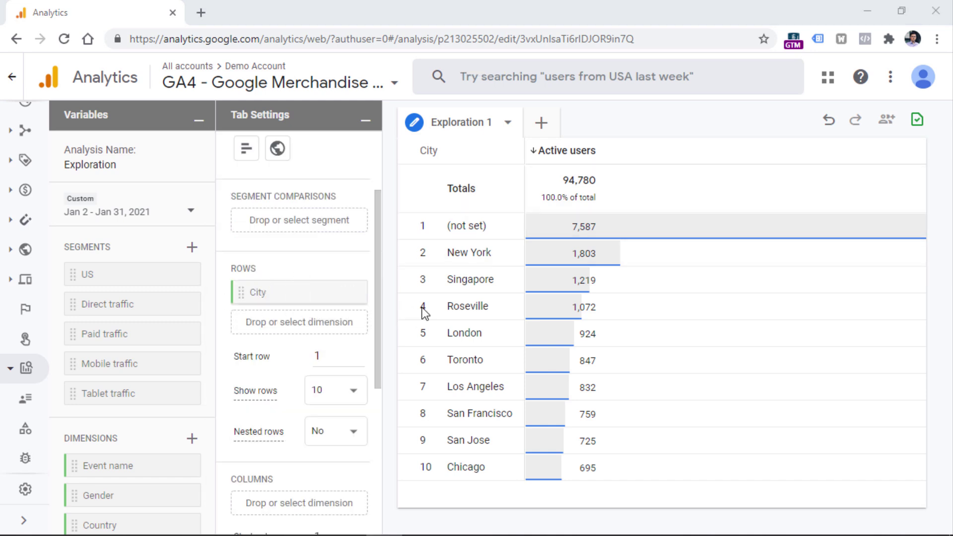
drag(117, 472, 270, 296)
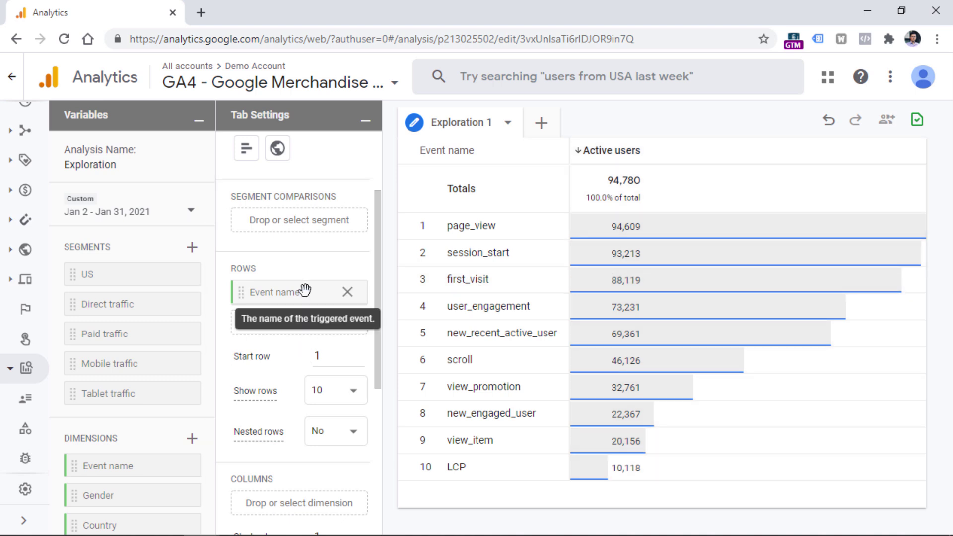
scroll(305, 290, down, 5)
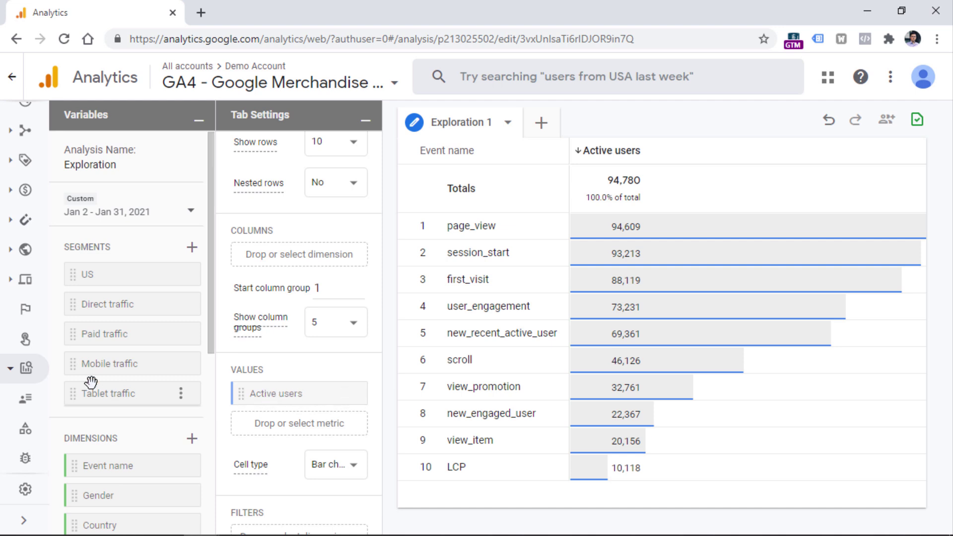
scroll(91, 383, down, 6)
drag(79, 480, 249, 398)
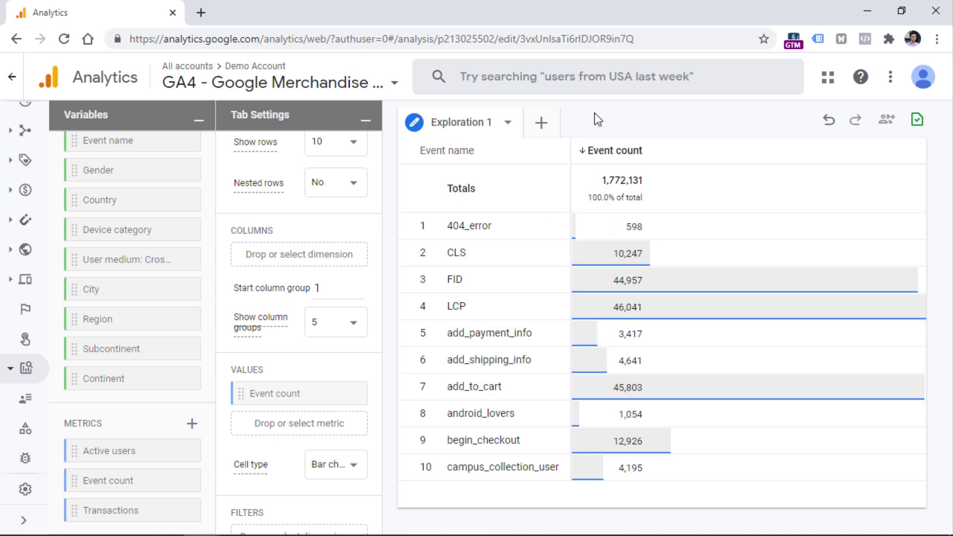
click(613, 152)
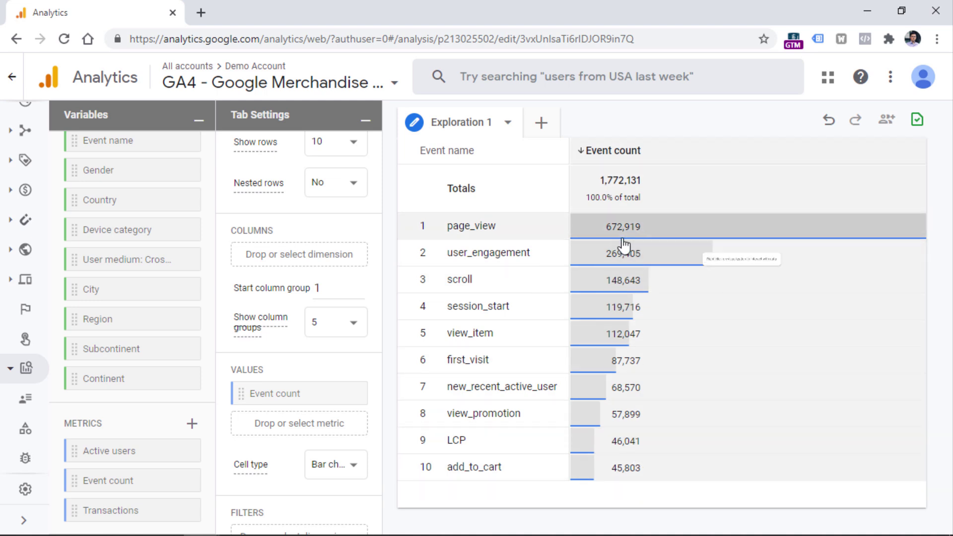
Step: Replace the Event name row dimension with Region and add Device category as a second row dimension
scroll(301, 331, up, 5)
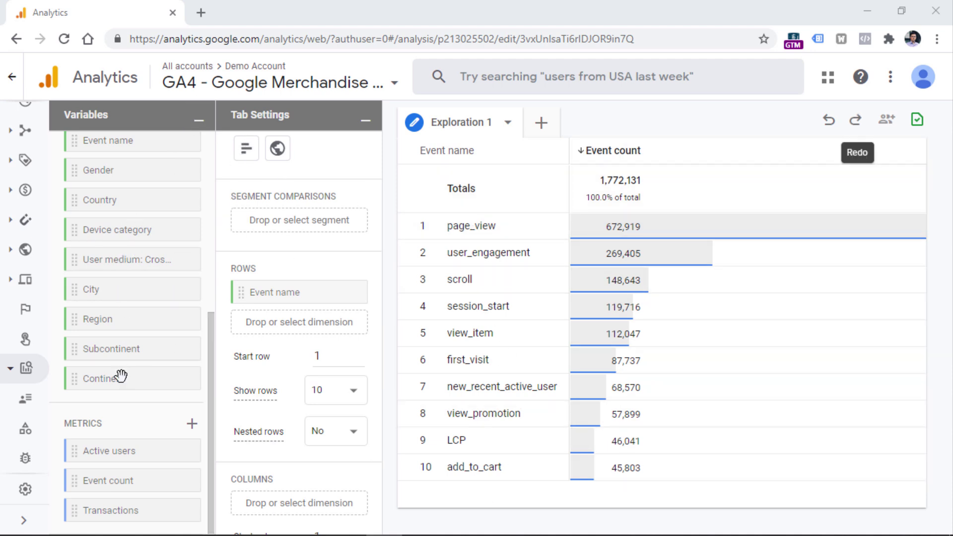
drag(106, 318, 281, 290)
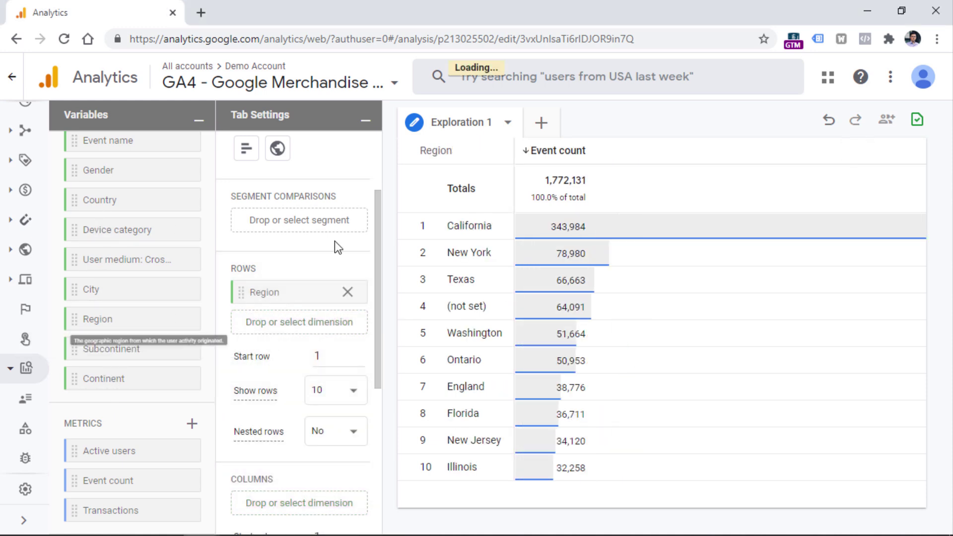
drag(111, 232, 284, 329)
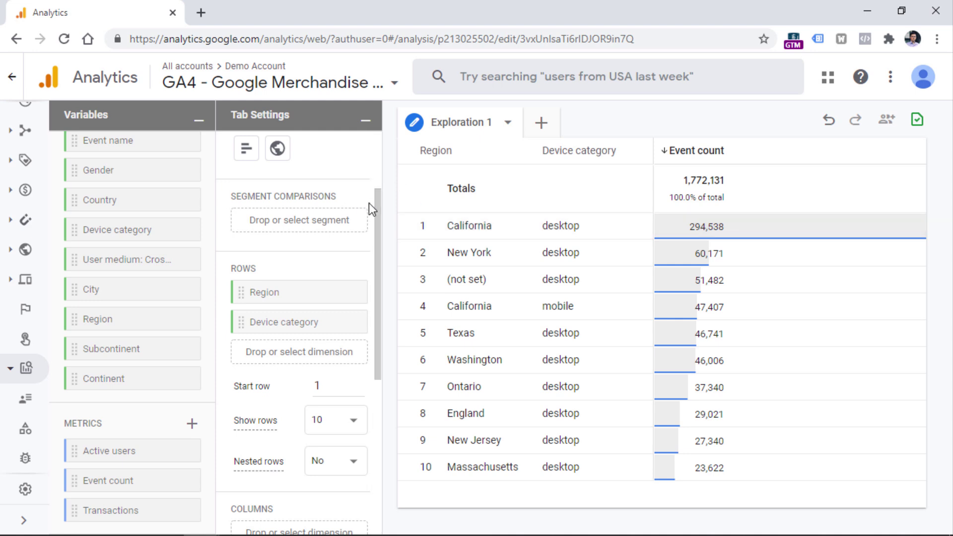
Step: Move Device category from the rows to the columns of the table
scroll(372, 206, down, 1)
drag(374, 211, 377, 271)
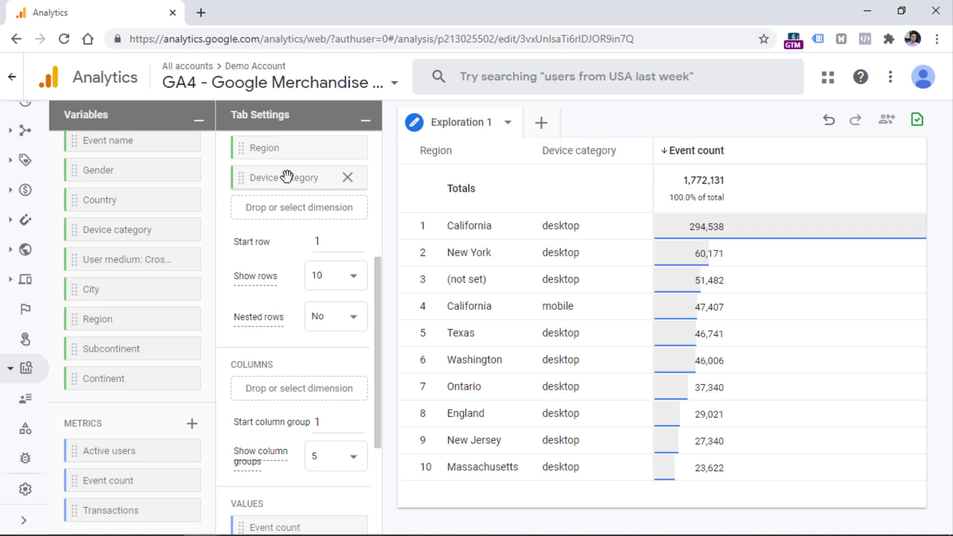
drag(283, 177, 288, 356)
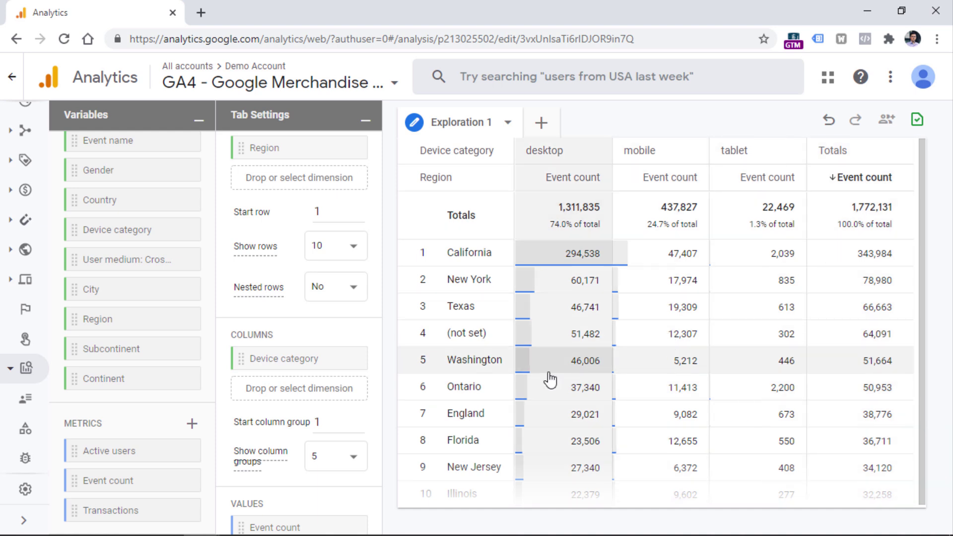
Step: Clear the table by removing the Event count value, the Region row dimension and the Device category column dimension
scroll(342, 345, up, 5)
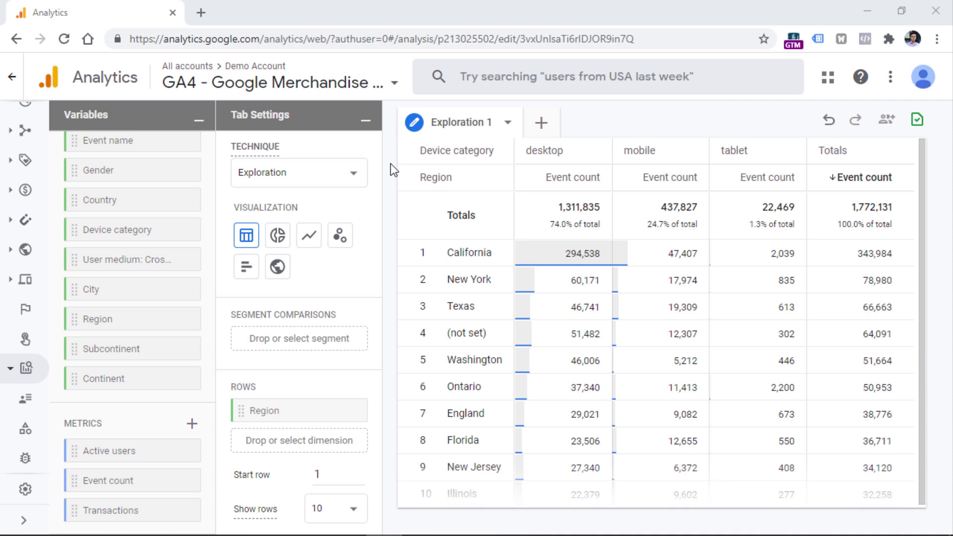
mouse_move(455, 178)
scroll(371, 354, down, 8)
click(349, 352)
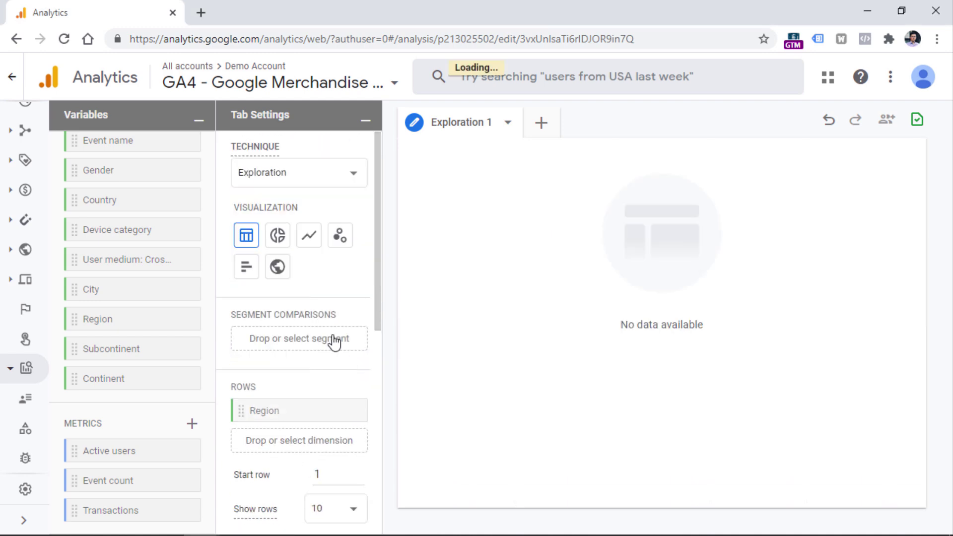
click(348, 411)
scroll(345, 353, down, 2)
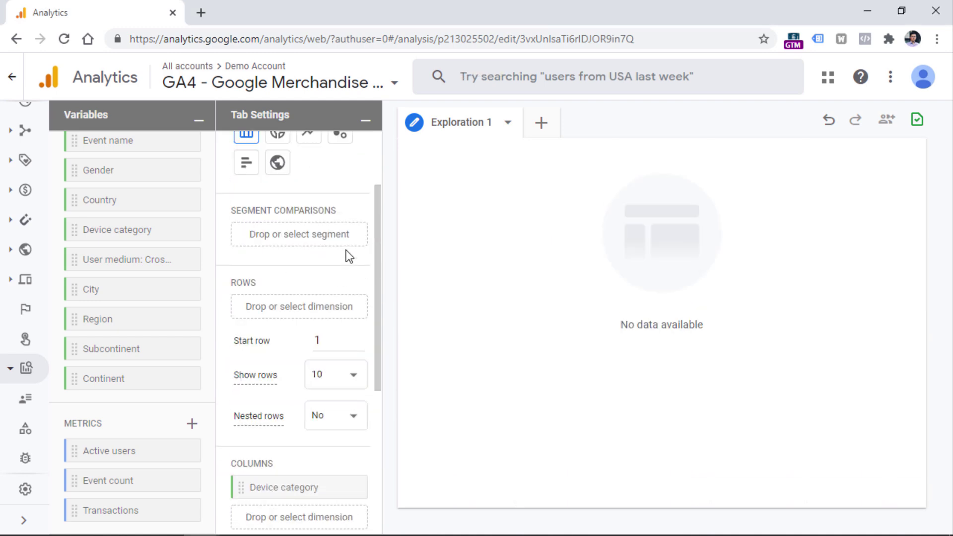
scroll(352, 291, down, 3)
scroll(350, 285, down, 2)
click(361, 241)
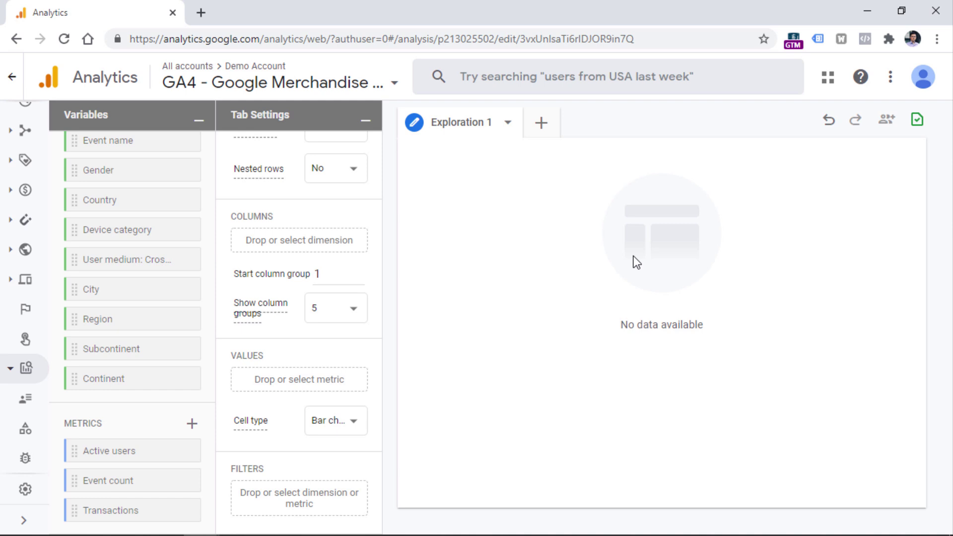
scroll(336, 292, up, 7)
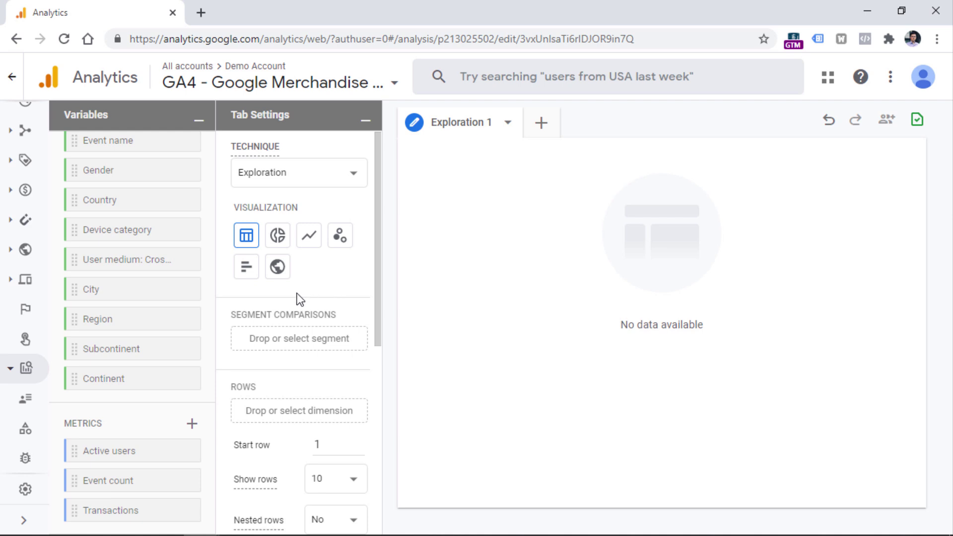
scroll(303, 261, down, 5)
scroll(296, 162, up, 5)
scroll(337, 223, down, 6)
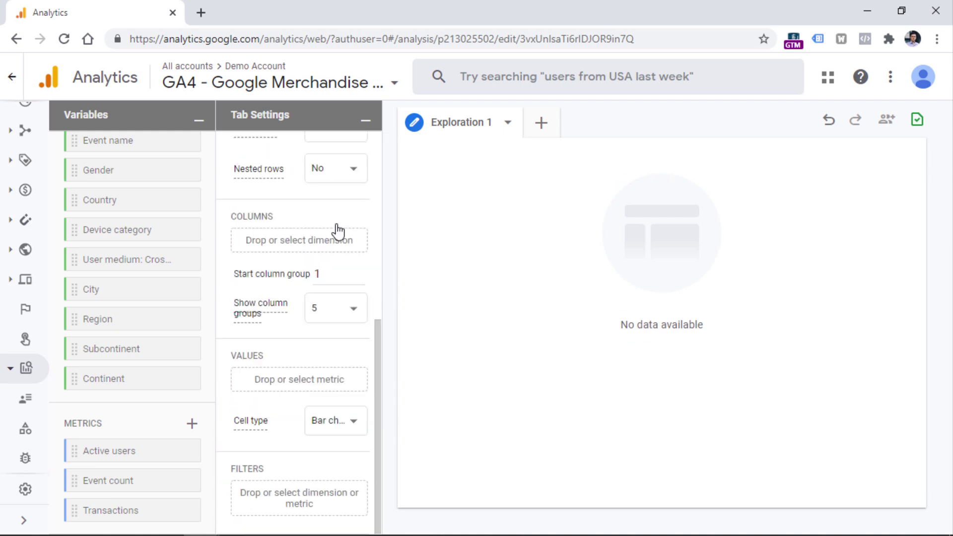
Step: Add a filter on Event name that exactly matches the session event suggested for "session"
click(297, 494)
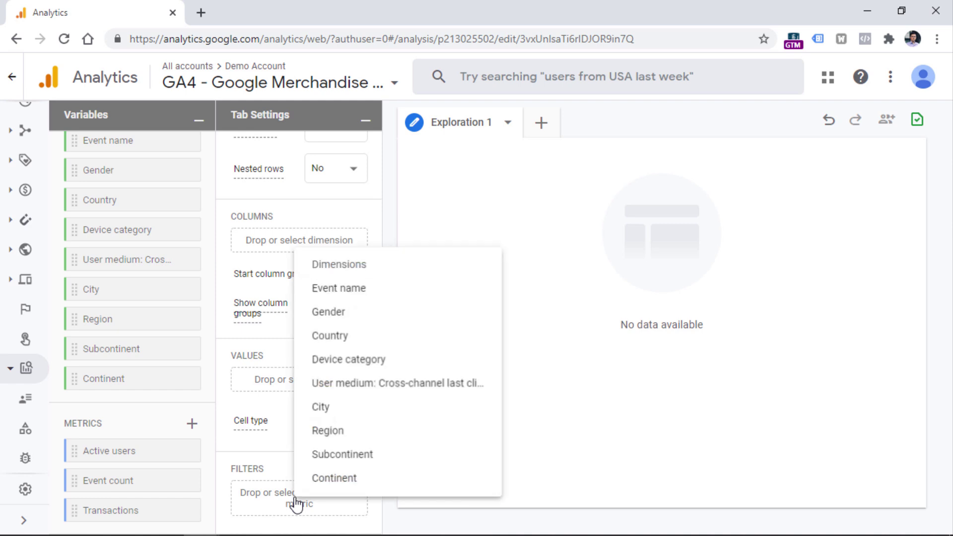
click(342, 289)
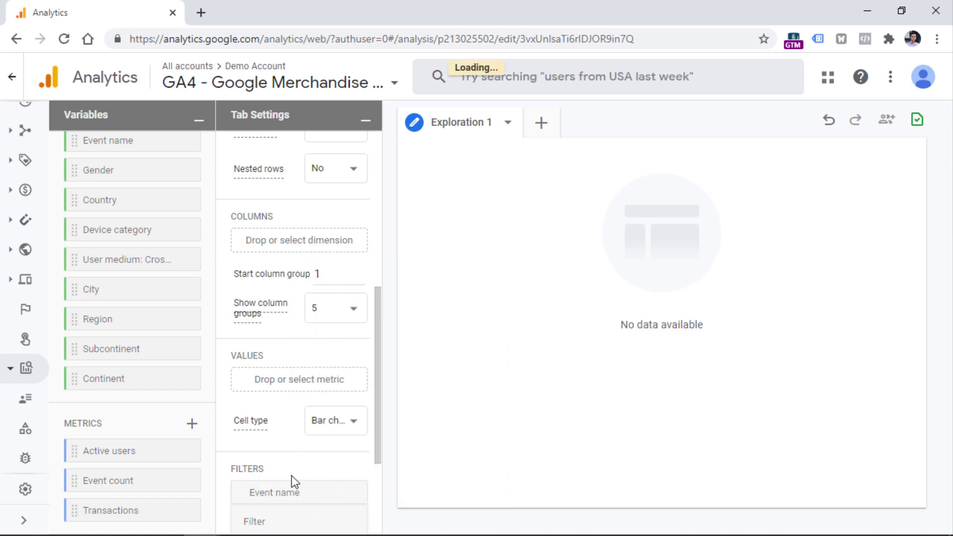
scroll(148, 409, up, 5)
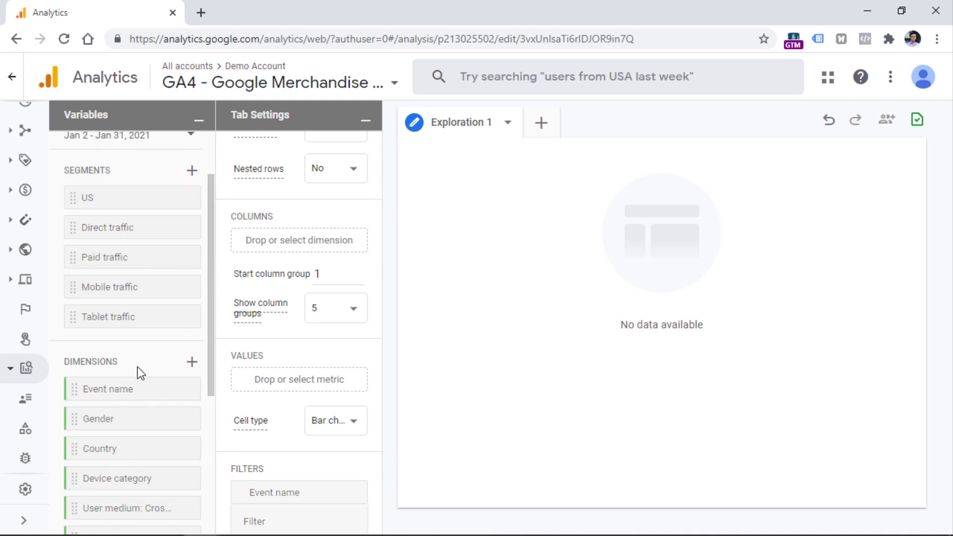
scroll(298, 341, down, 3)
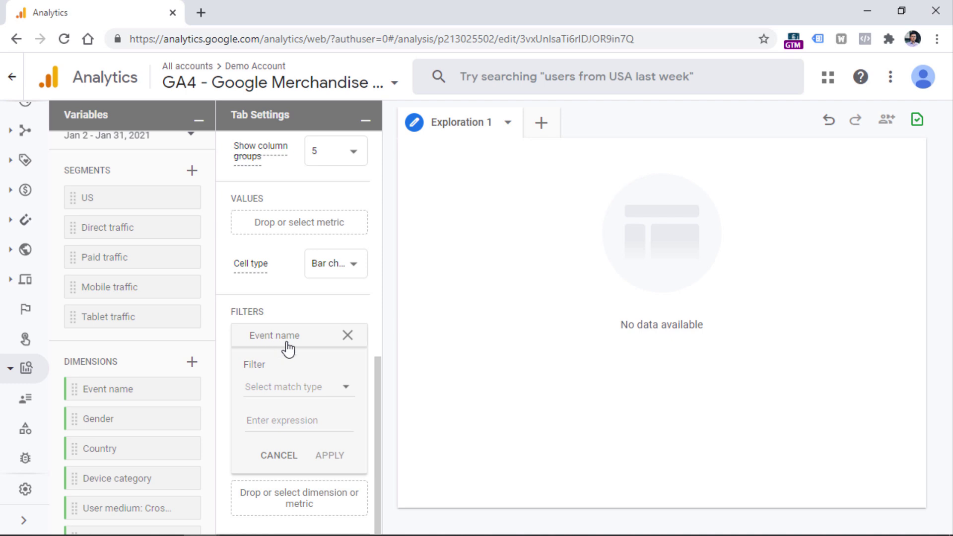
click(292, 387)
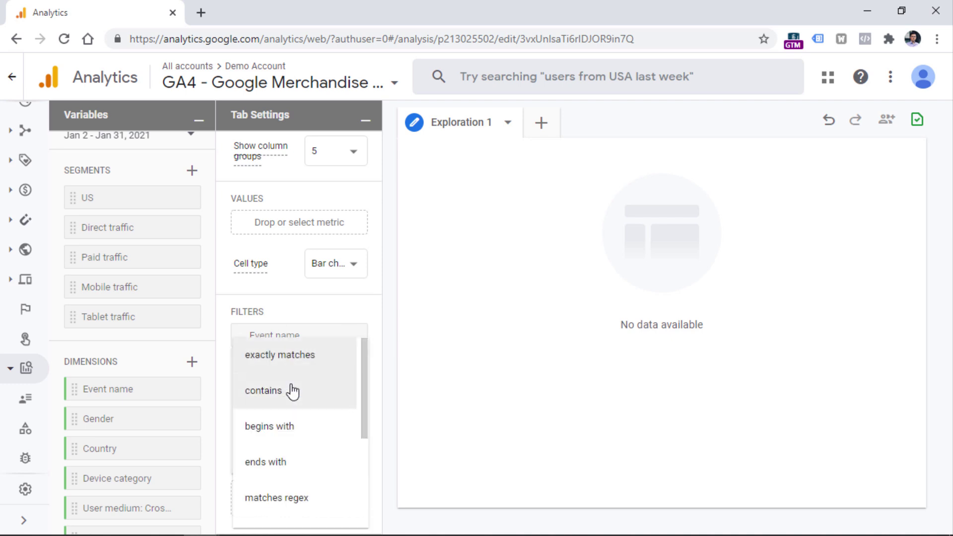
click(290, 360)
click(286, 422)
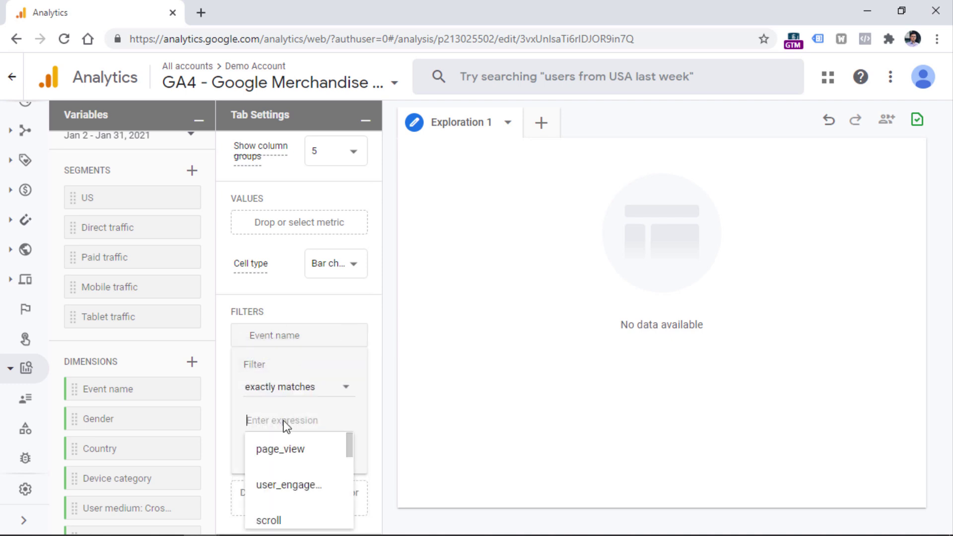
text(session)
click(293, 453)
click(437, 381)
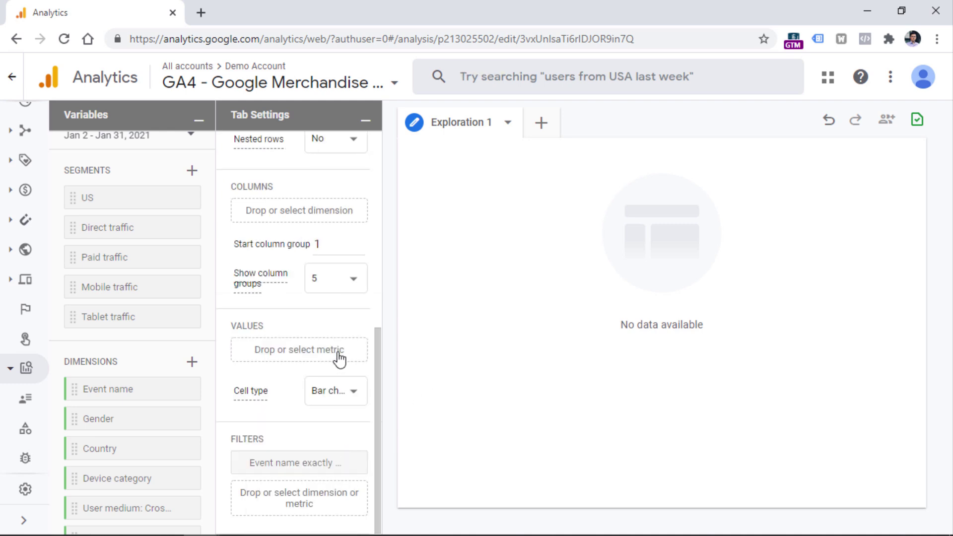
Step: Search the available dimensions for "page" and add Page path to the exploration's dimensions
scroll(336, 357, up, 8)
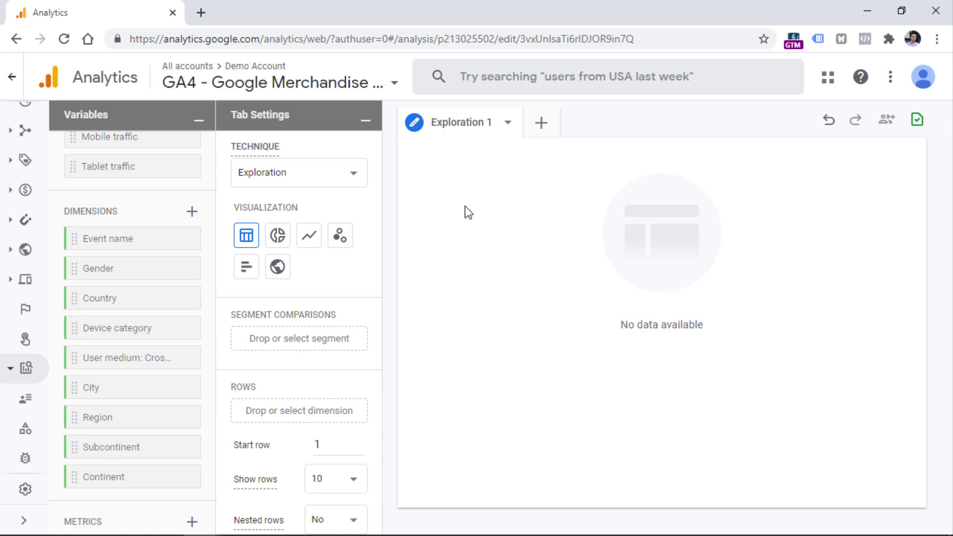
mouse_move(81, 215)
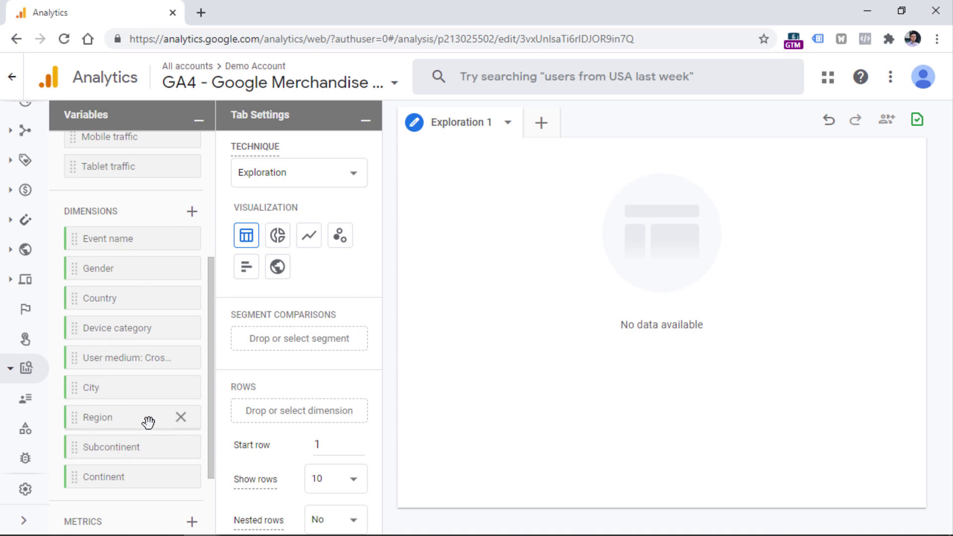
click(191, 211)
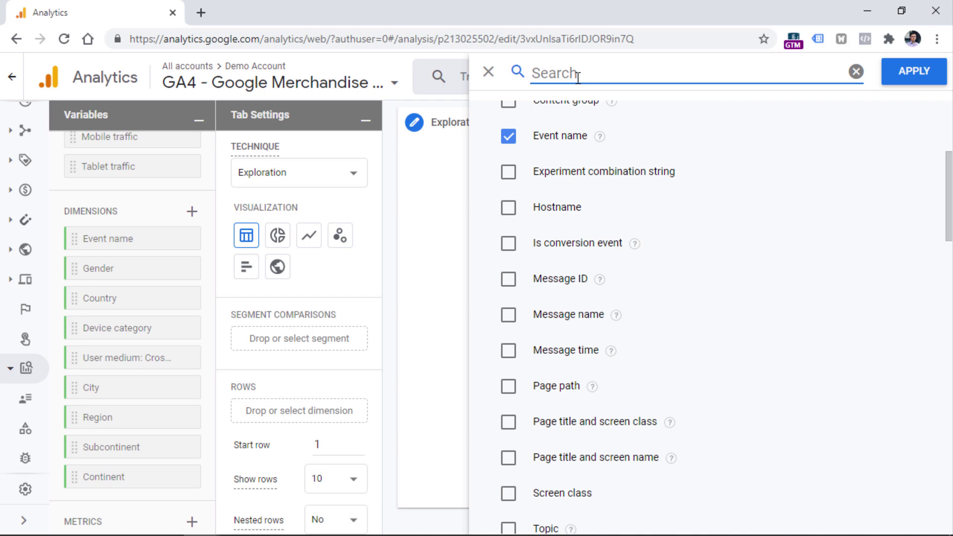
text(page)
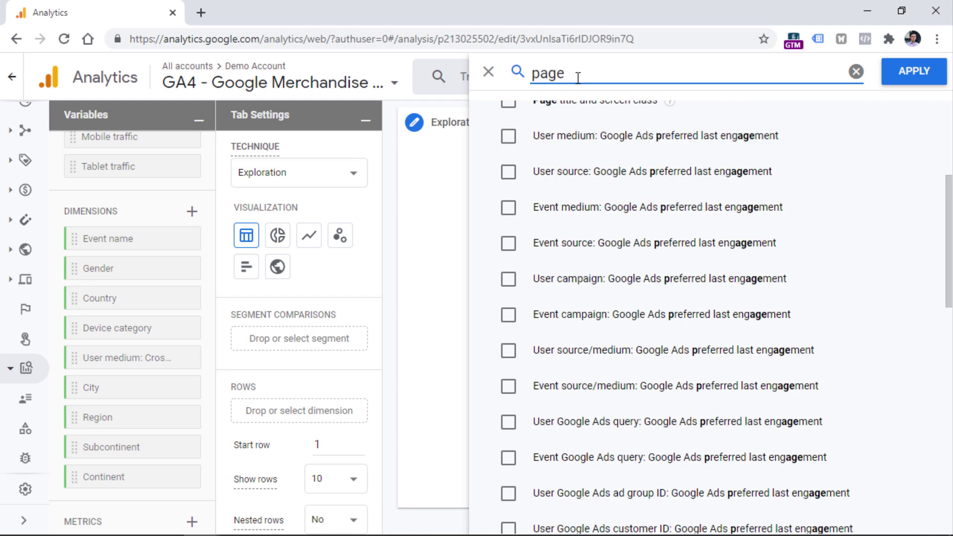
scroll(565, 184, up, 5)
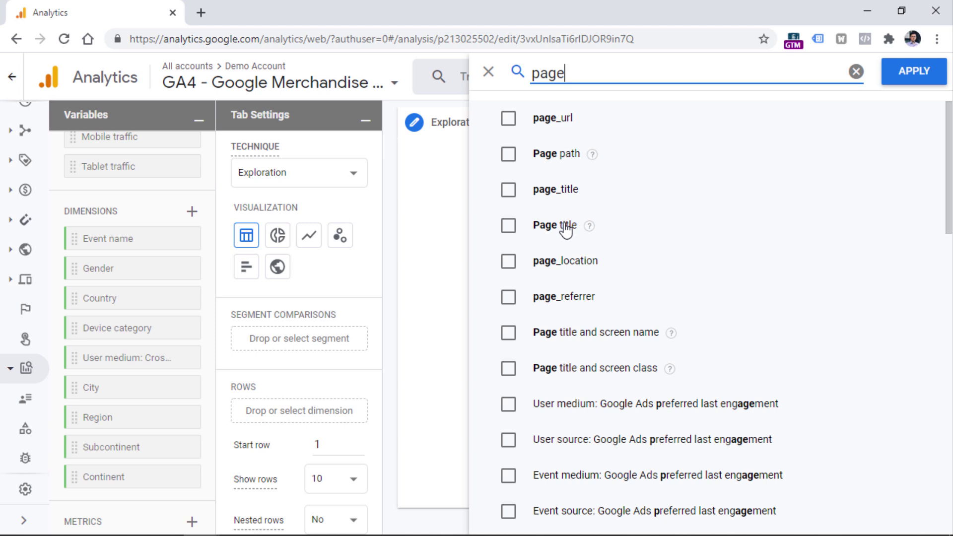
click(558, 156)
click(915, 76)
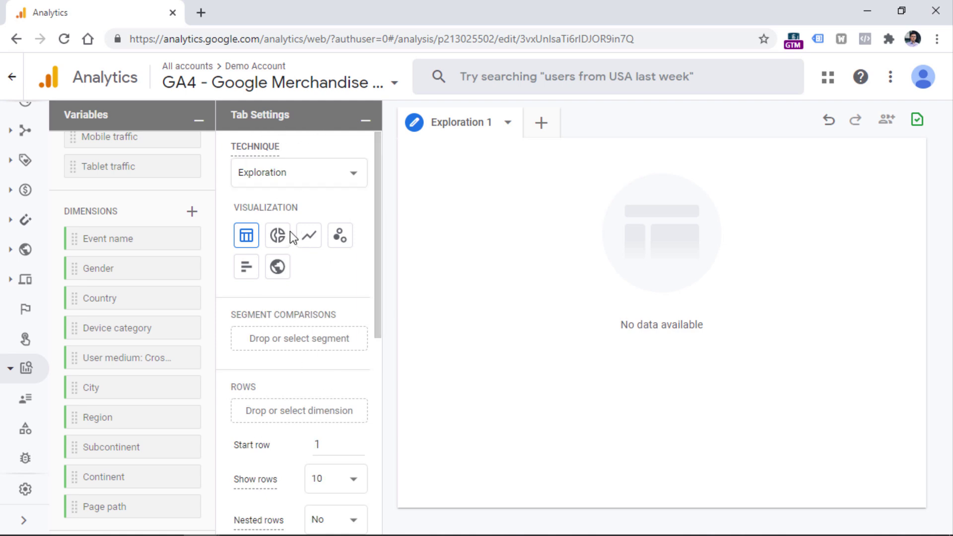
Step: Build a table with Page path as rows and Event count and Active users as values
drag(94, 506, 262, 412)
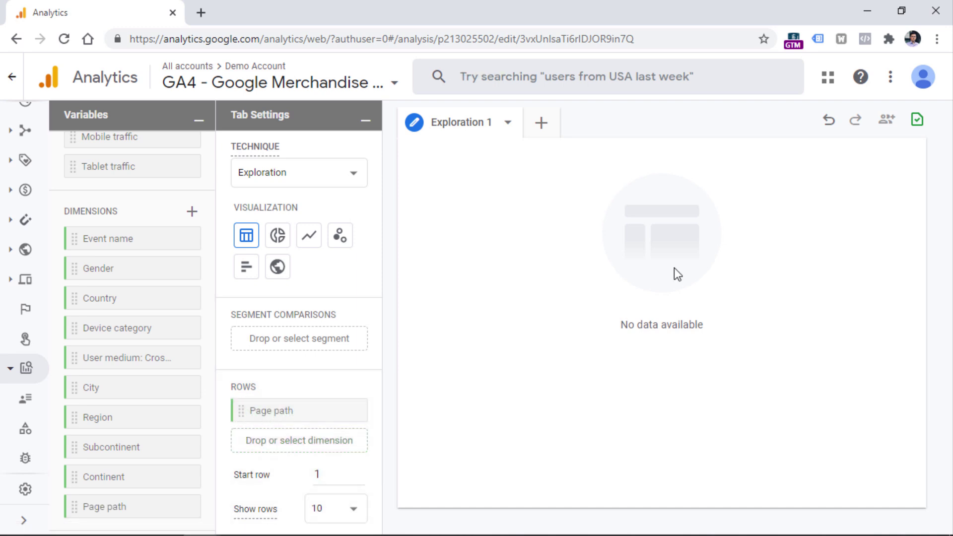
scroll(258, 279, down, 2)
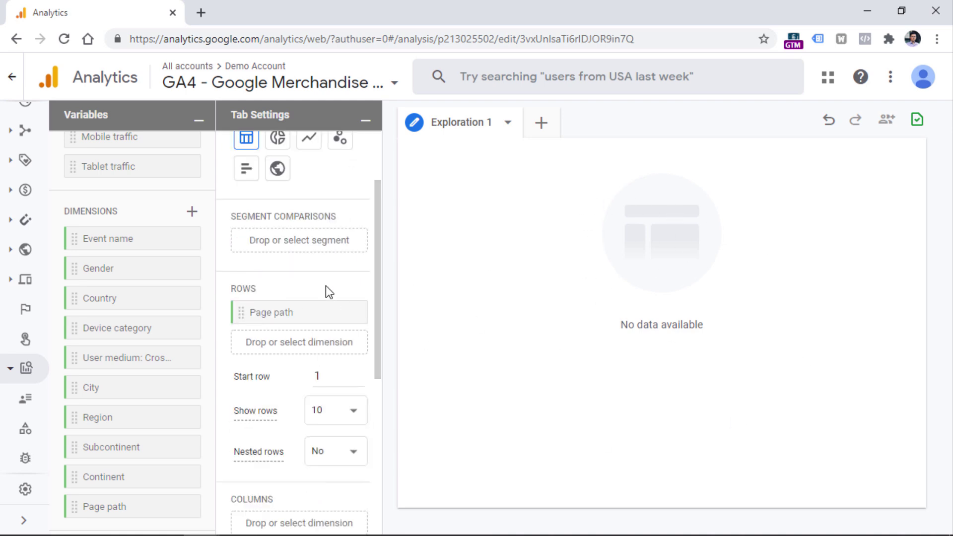
scroll(300, 294, up, 1)
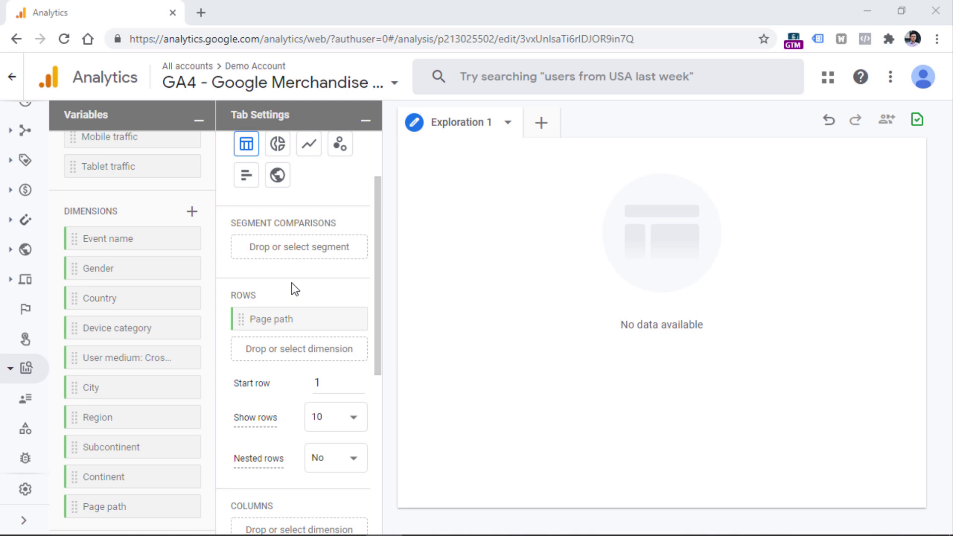
scroll(382, 370, down, 6)
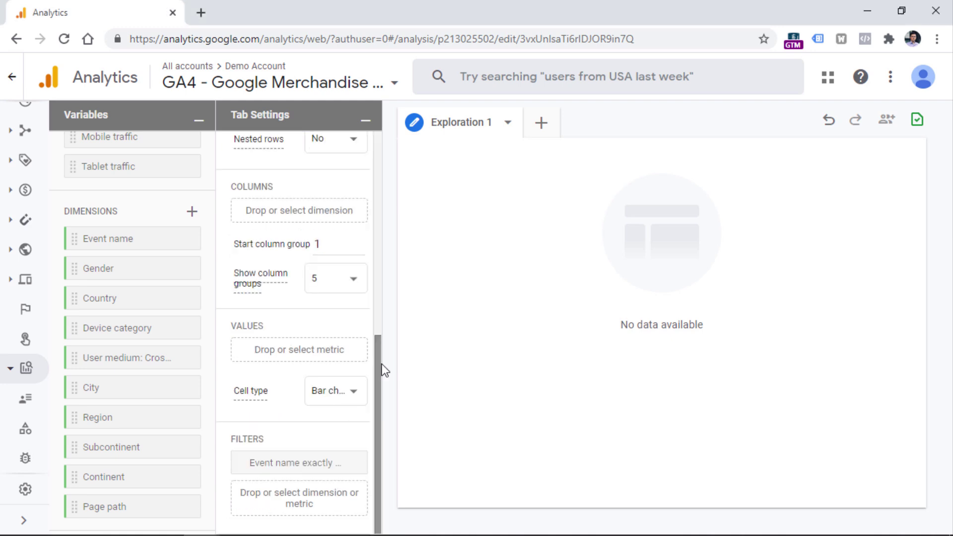
scroll(129, 255, down, 3)
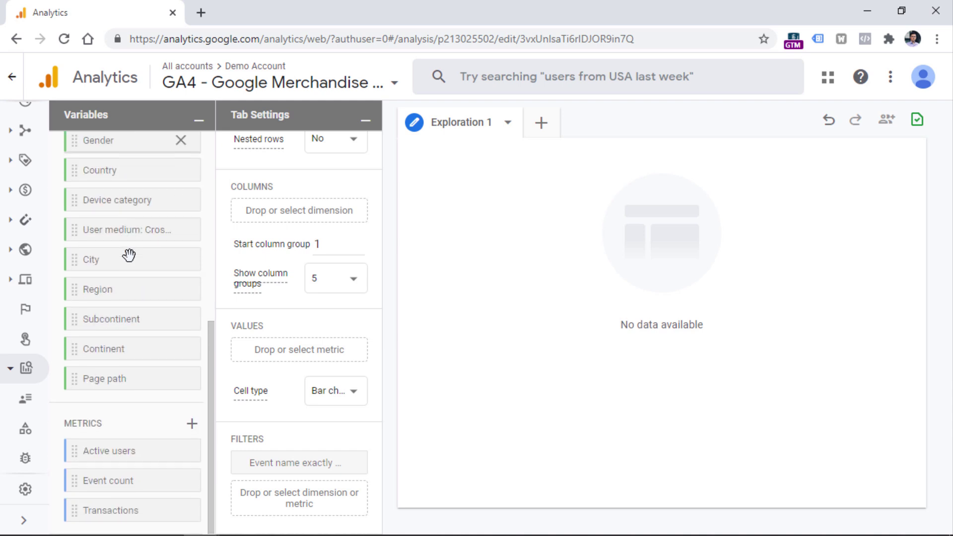
drag(80, 479, 254, 350)
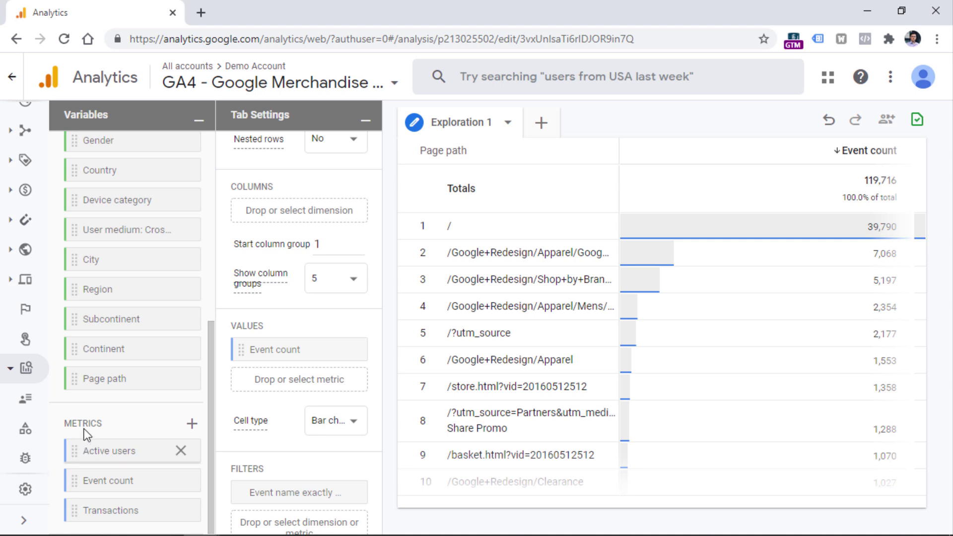
drag(91, 455, 266, 384)
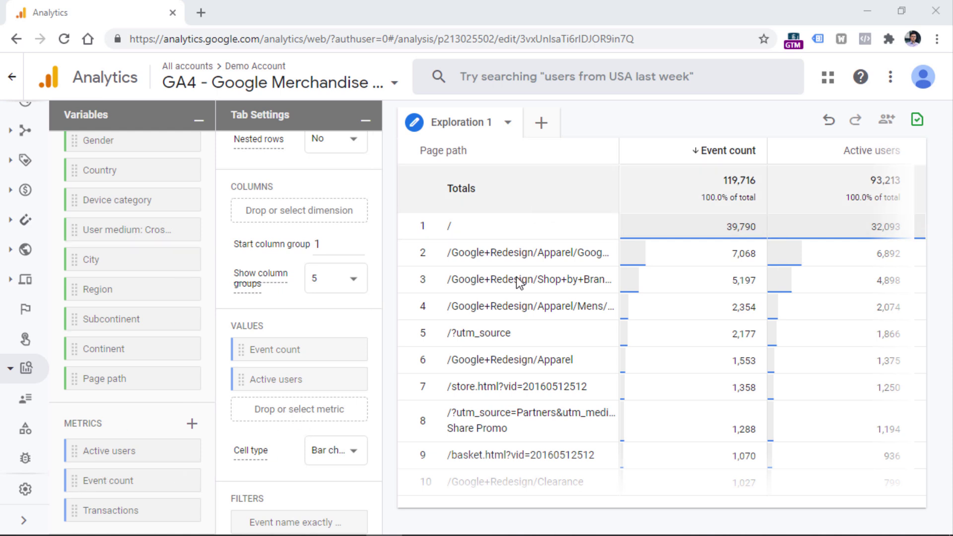
Step: Open the All events list of the analyticsmania.com a+w property and view the Analytics Mania homepage for reference
scroll(104, 372, up, 5)
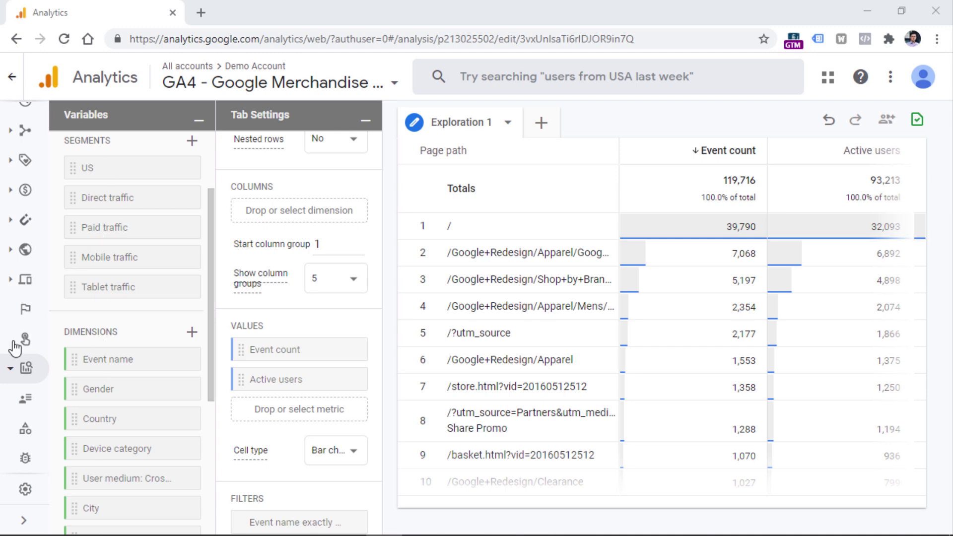
click(28, 519)
click(68, 421)
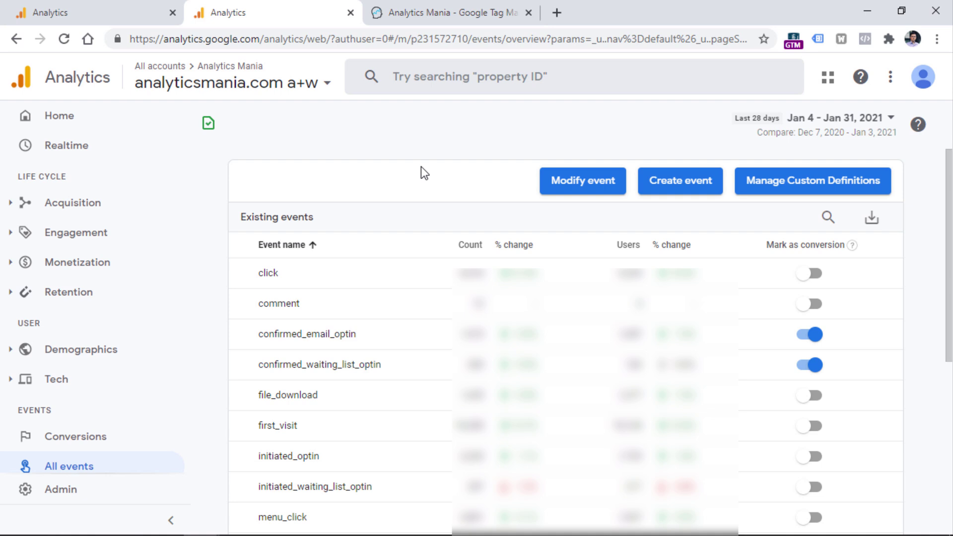
click(458, 22)
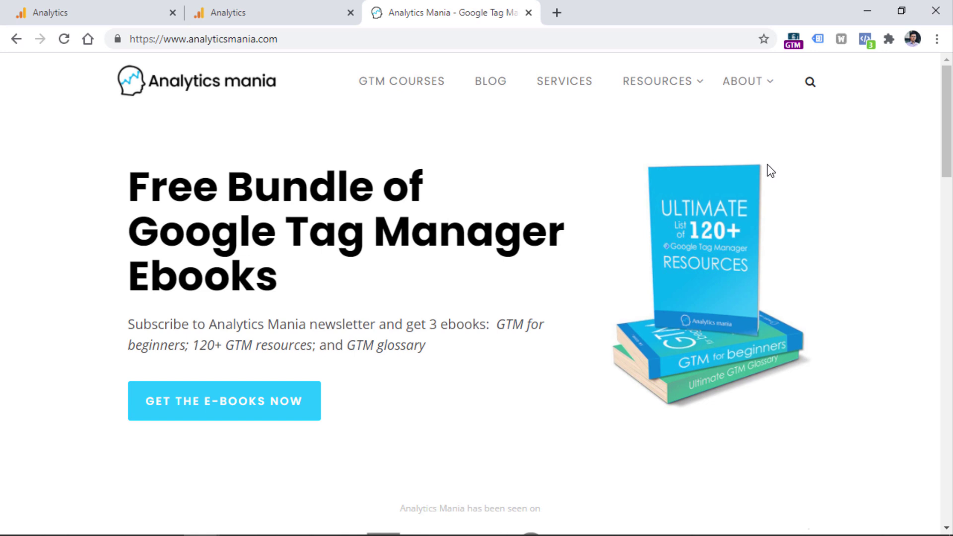
click(273, 15)
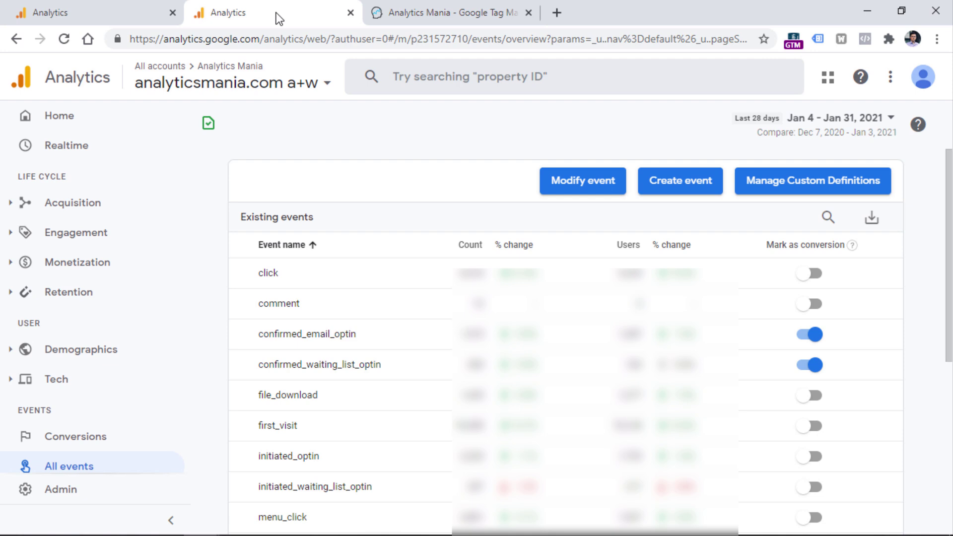
Step: Review the Site search option in the enhanced measurement settings of the Analytics Mania web data stream
click(67, 492)
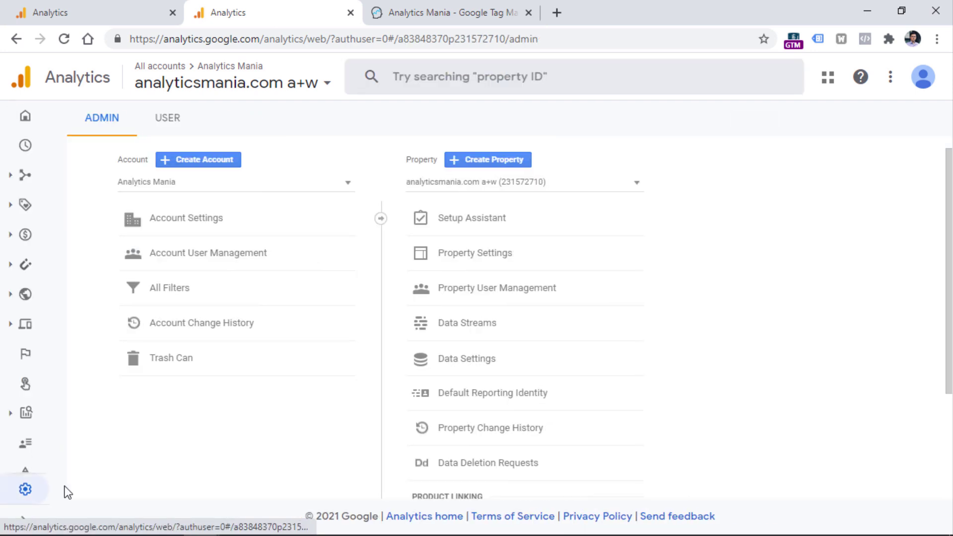
click(481, 324)
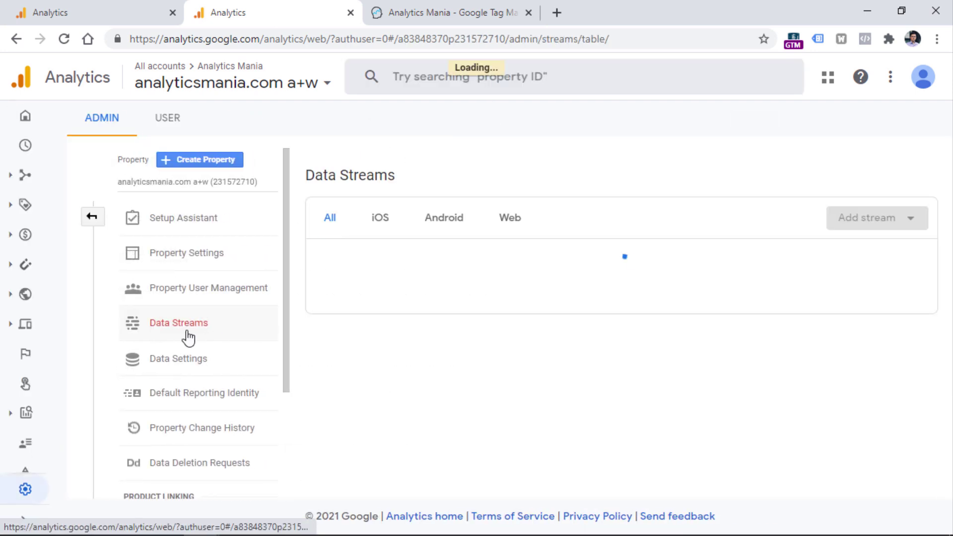
click(565, 259)
click(803, 332)
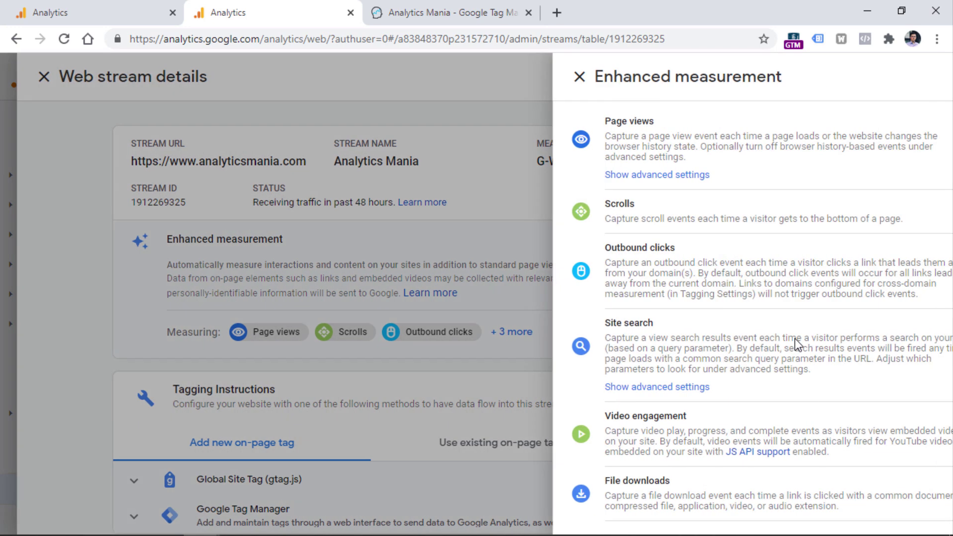
drag(531, 326, 749, 375)
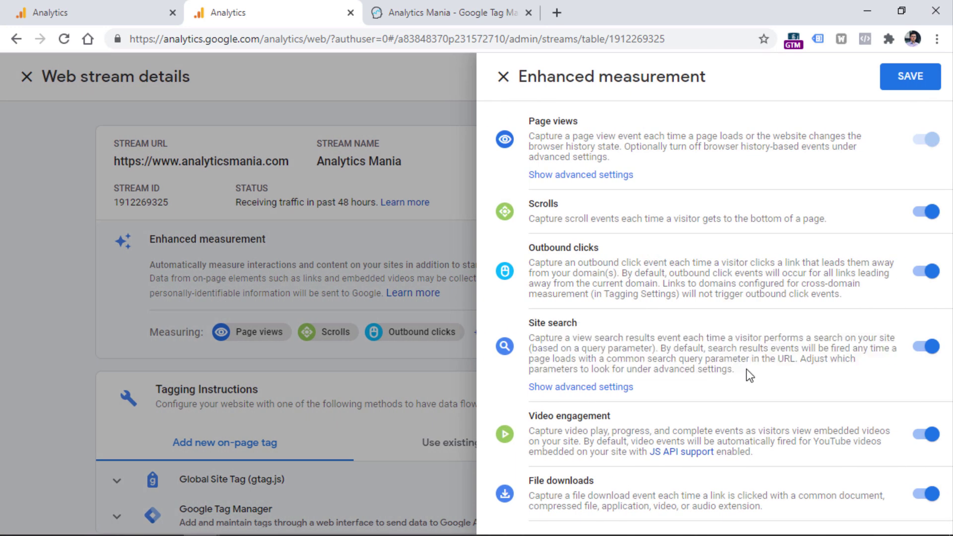
click(27, 76)
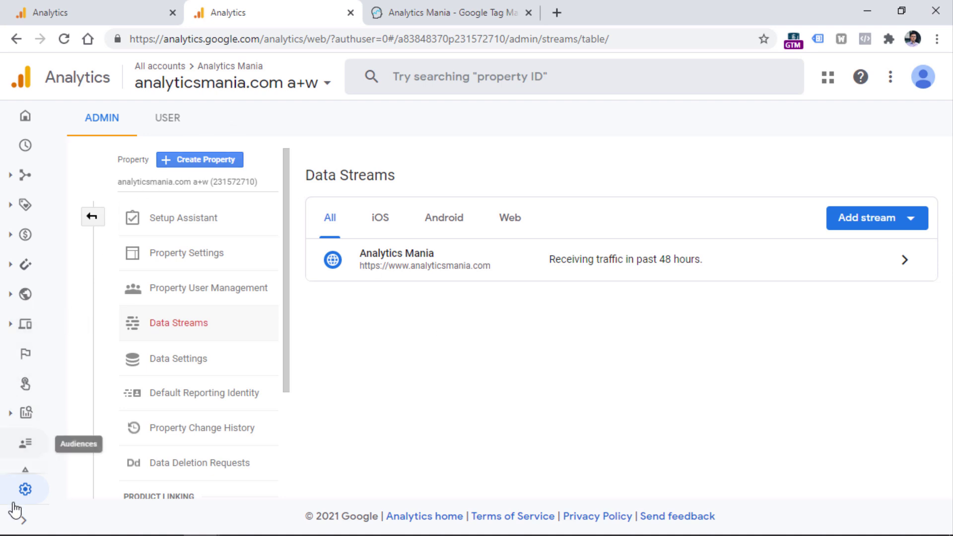
Step: Check the search_term parameter in the custom definitions under All events, and open the form for creating a custom dimension
click(23, 521)
click(79, 464)
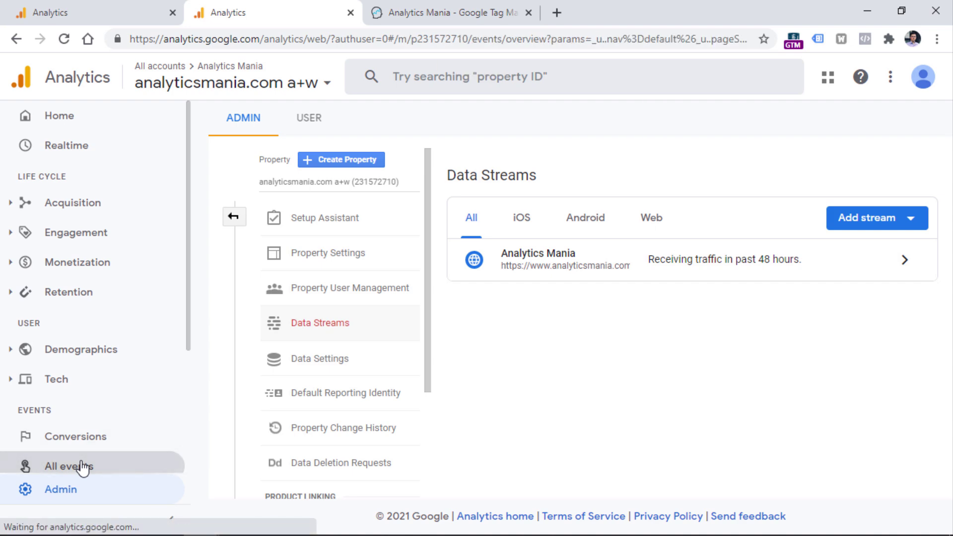
click(825, 184)
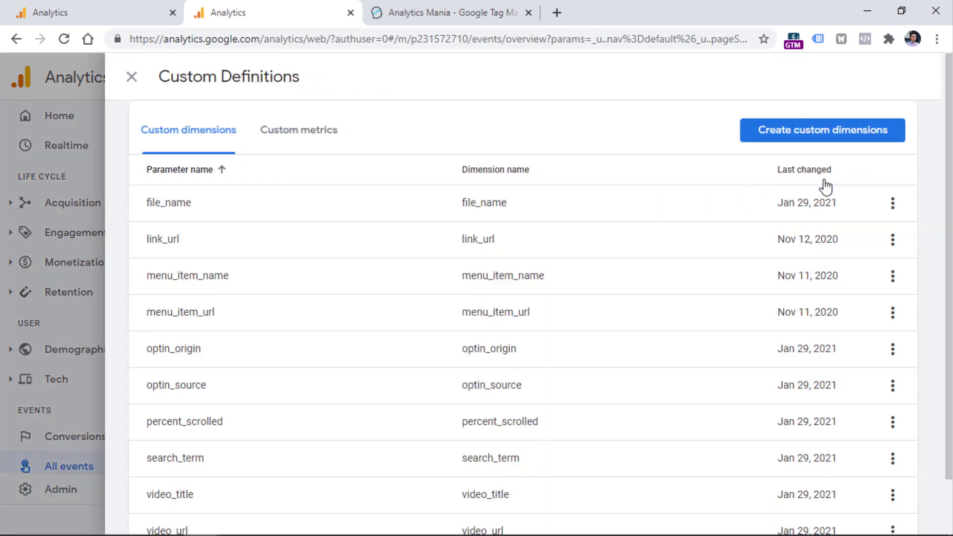
scroll(367, 85, down, 2)
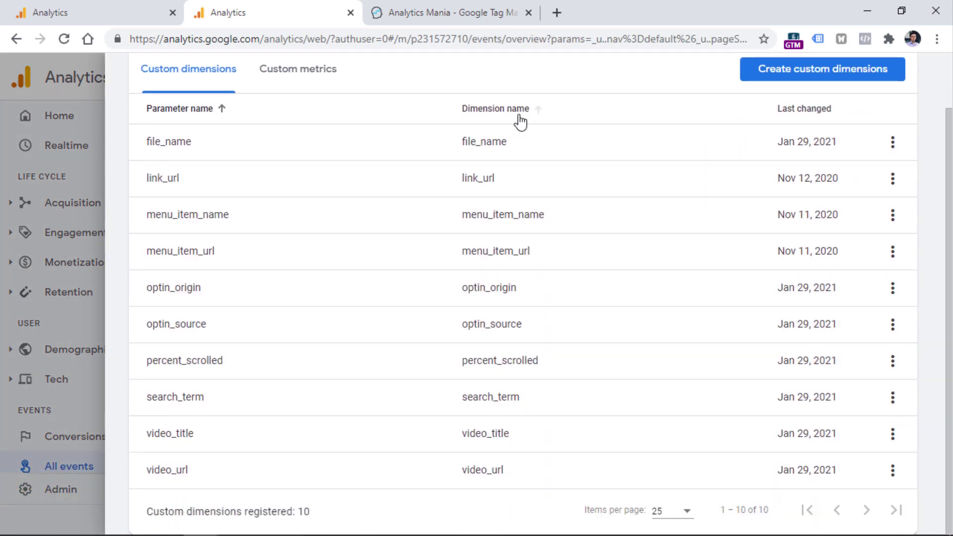
scroll(536, 144, up, 2)
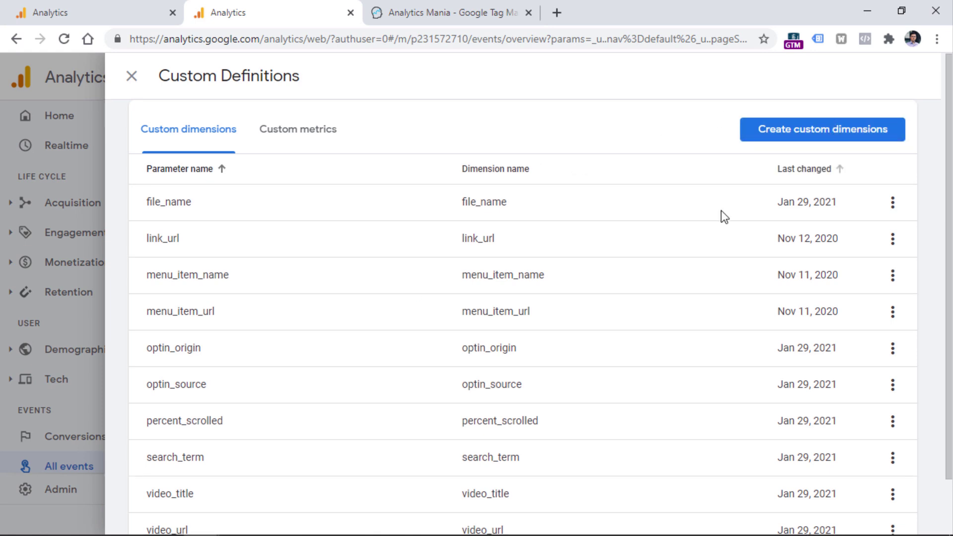
scroll(773, 171, down, 2)
drag(148, 397, 219, 398)
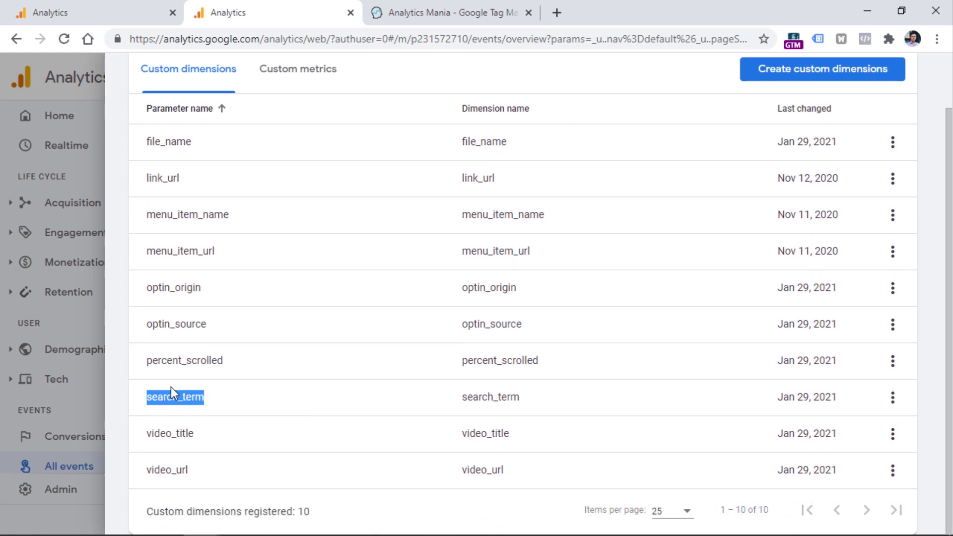
click(827, 70)
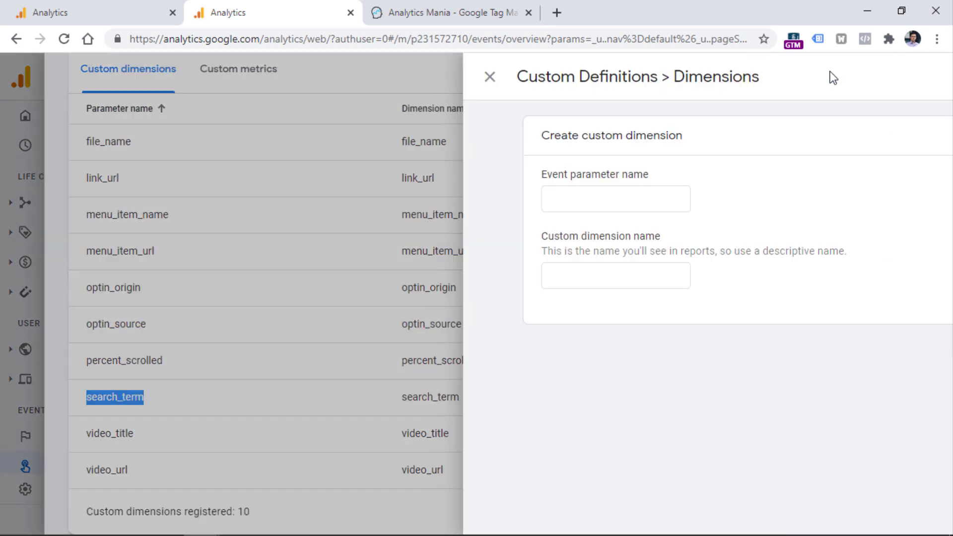
Step: Look at the event parameters offered for a new custom dimension, then leave the form and the custom definitions without saving
click(277, 200)
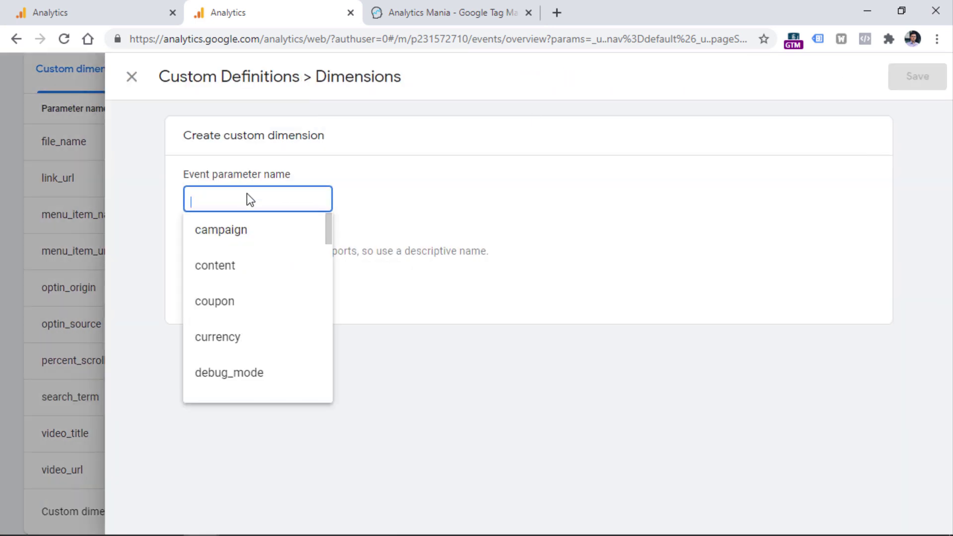
click(131, 77)
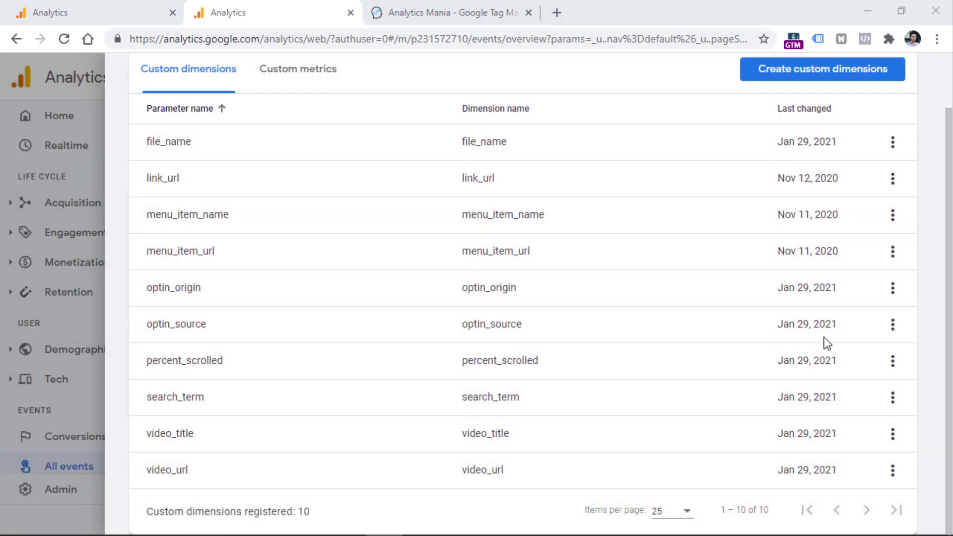
click(77, 252)
Step: Create a new Exploration analysis in the Analysis hub of the analyticsmania.com a+w property
scroll(127, 208, down, 3)
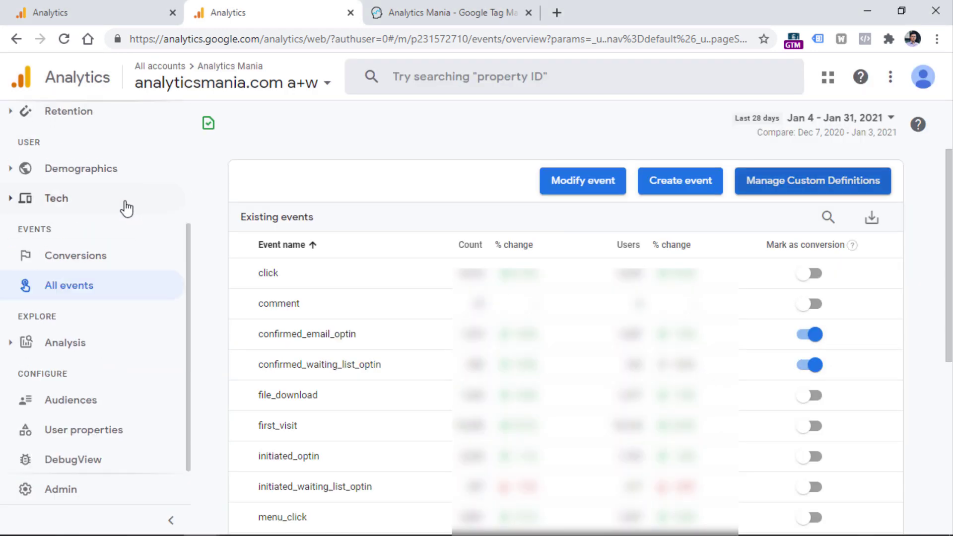
click(18, 345)
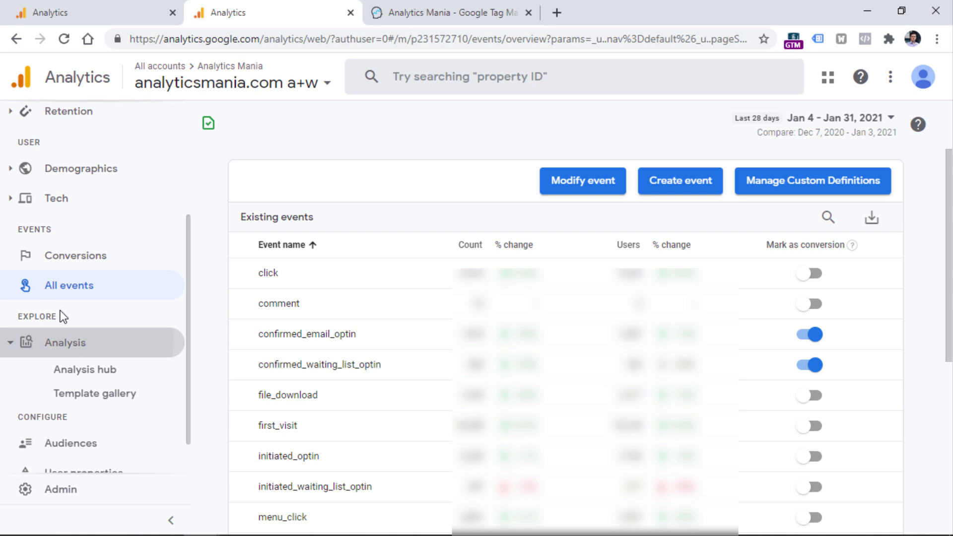
click(88, 376)
click(491, 257)
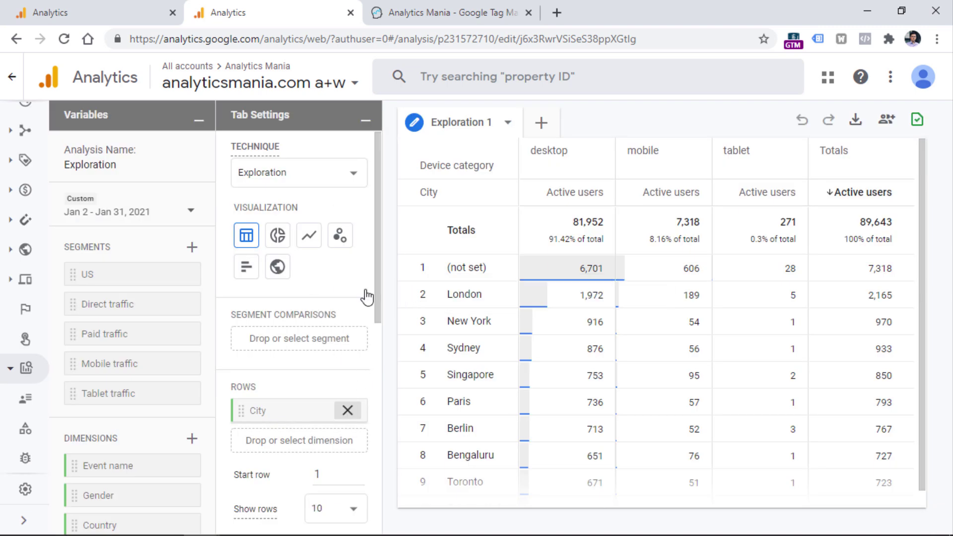
Step: Clear the default City row, Device category column and Active users value from the exploration table
drag(379, 223, 374, 375)
click(348, 287)
scroll(377, 303, down, 2)
click(348, 350)
scroll(107, 228, down, 5)
Step: Add a filter where Event name exactly matches view_search_results and apply it
click(296, 500)
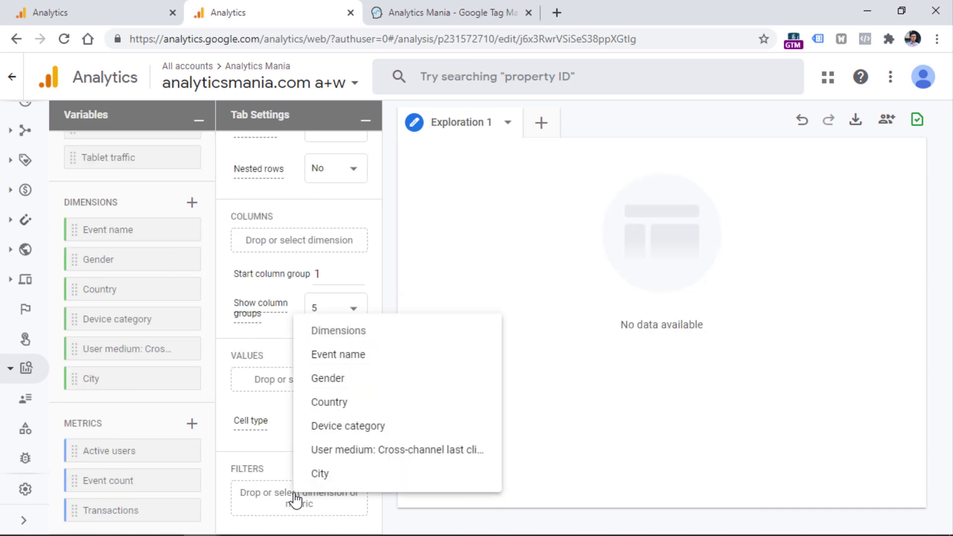
click(344, 357)
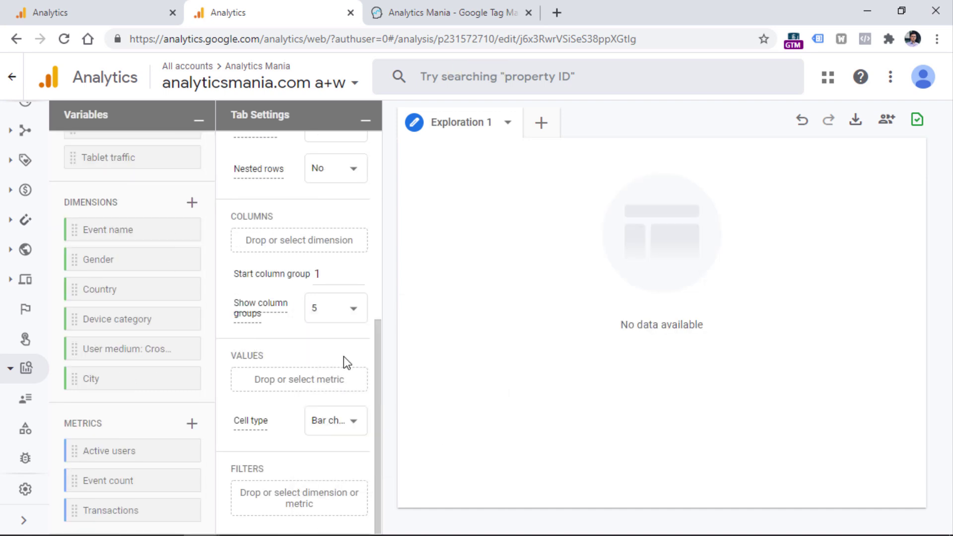
scroll(375, 351, down, 1)
scroll(375, 356, down, 2)
click(283, 387)
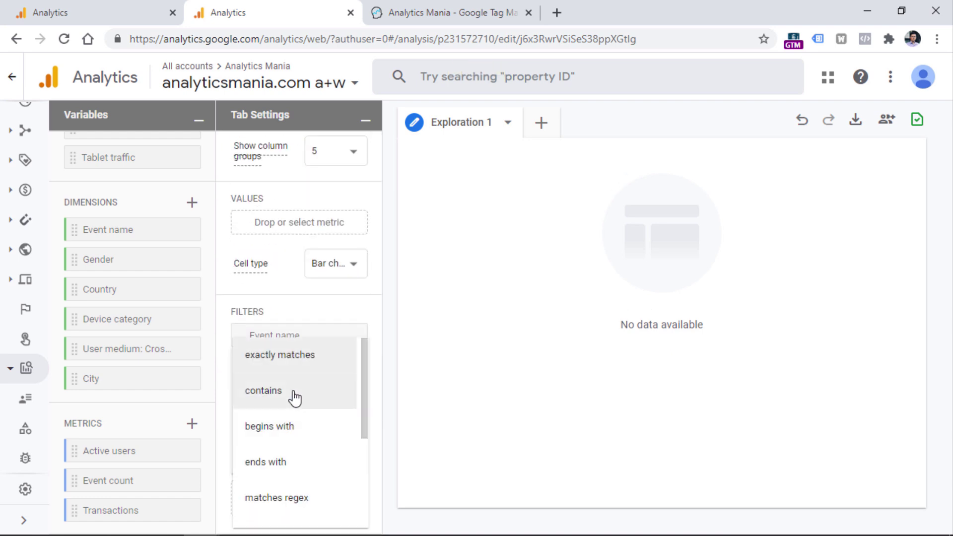
click(285, 363)
click(281, 428)
text(view_sea)
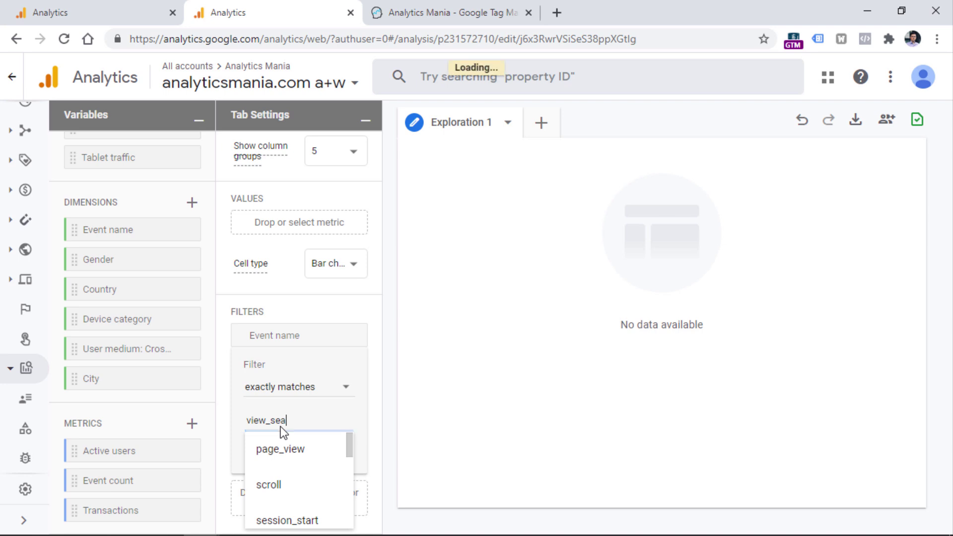
text(rch_results)
click(330, 453)
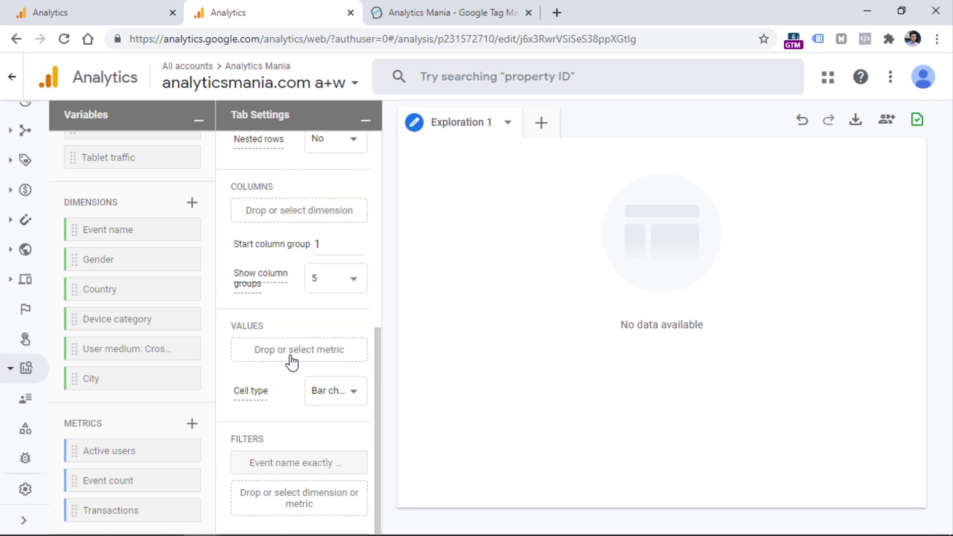
Step: Add Event count and Active users as the table's values
drag(91, 487, 277, 351)
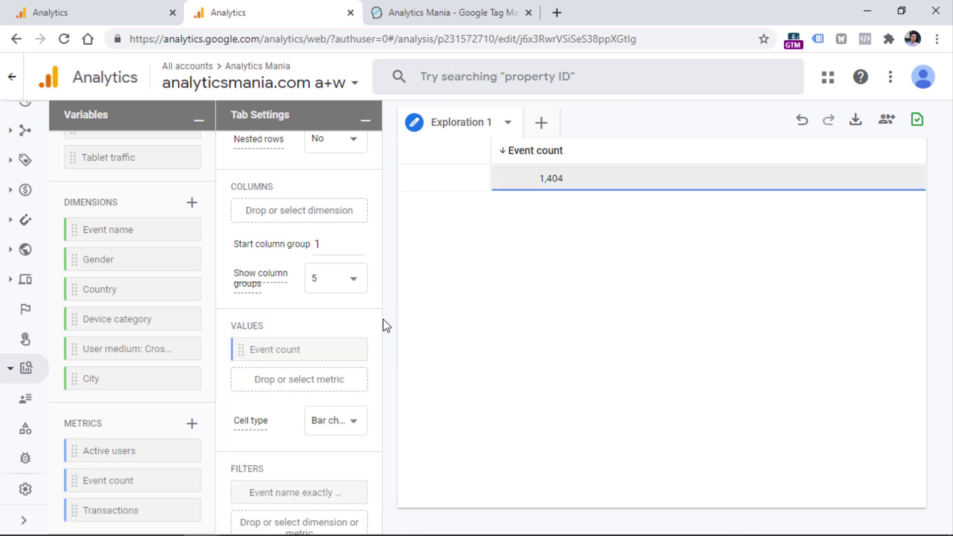
double_click(109, 451)
Step: Import the search_term custom dimension into the analysis and use it as the table's rows
scroll(267, 472, up, 5)
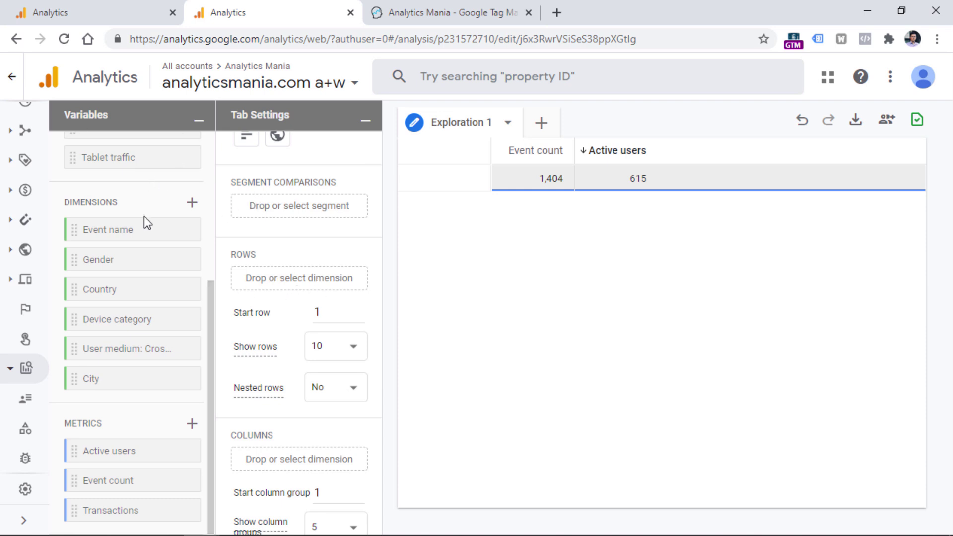
click(191, 205)
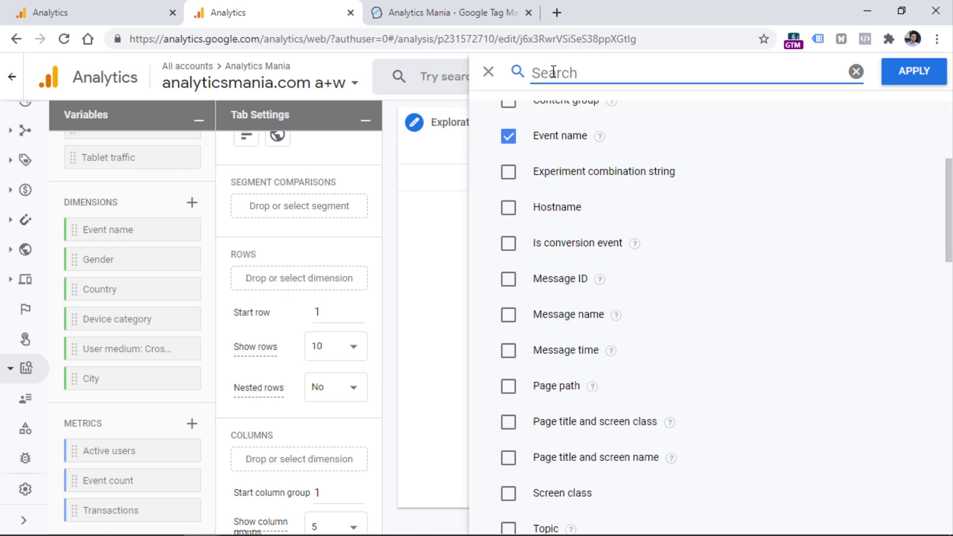
text(search)
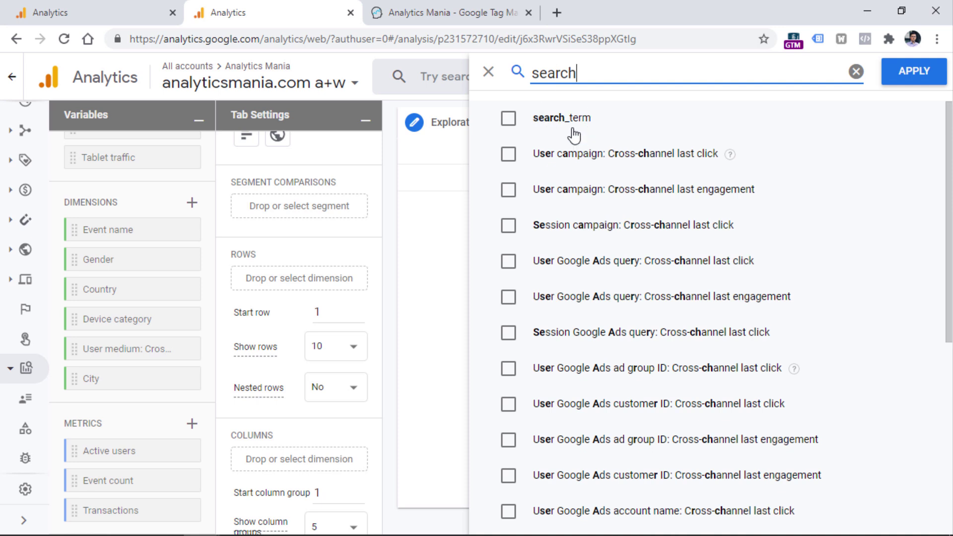
click(511, 123)
click(913, 74)
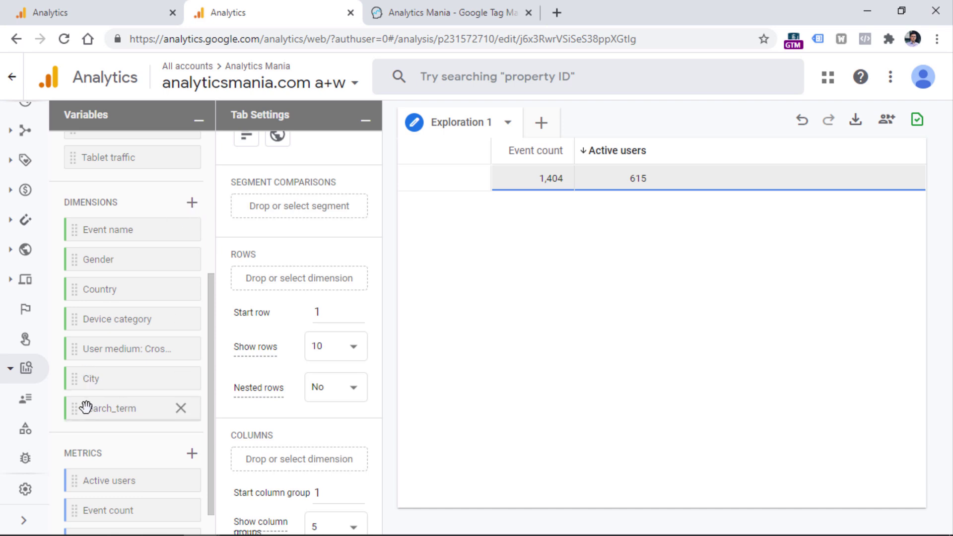
drag(80, 414, 247, 287)
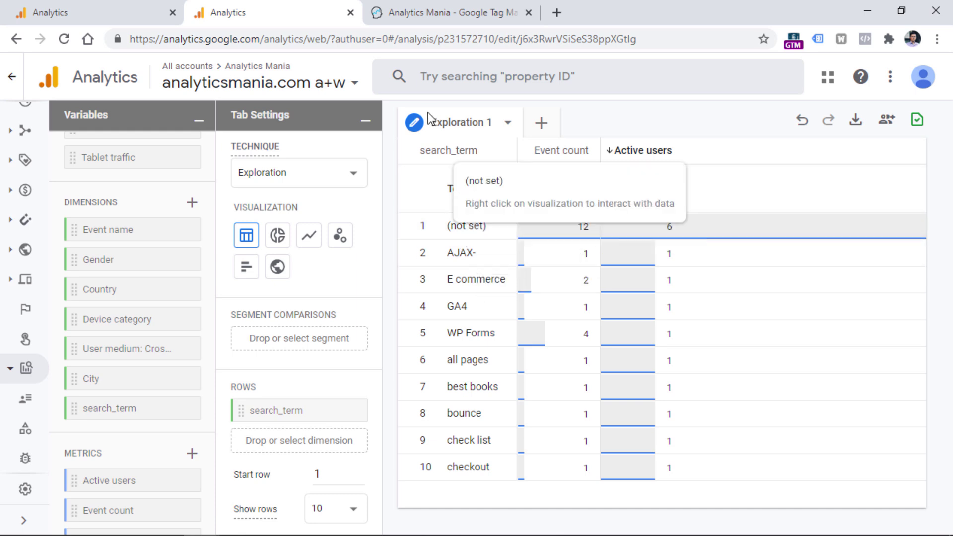
Step: Exclude the (not set) search term from the table and check the resulting entry among the filters
click(464, 227)
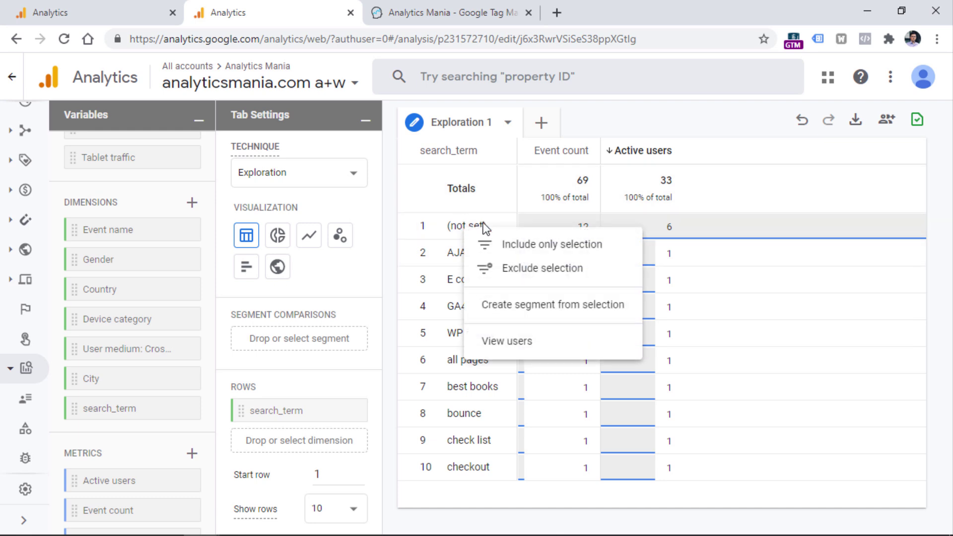
click(548, 271)
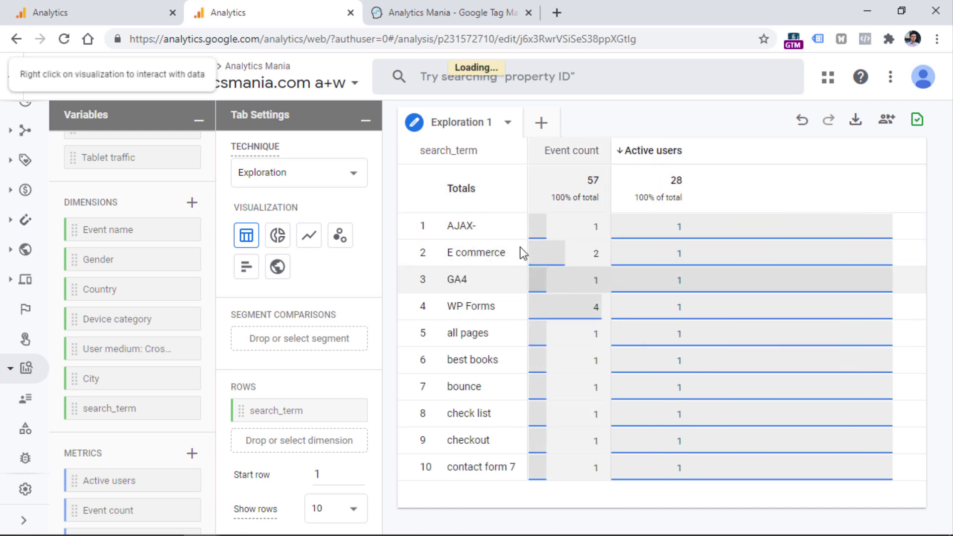
scroll(345, 303, down, 8)
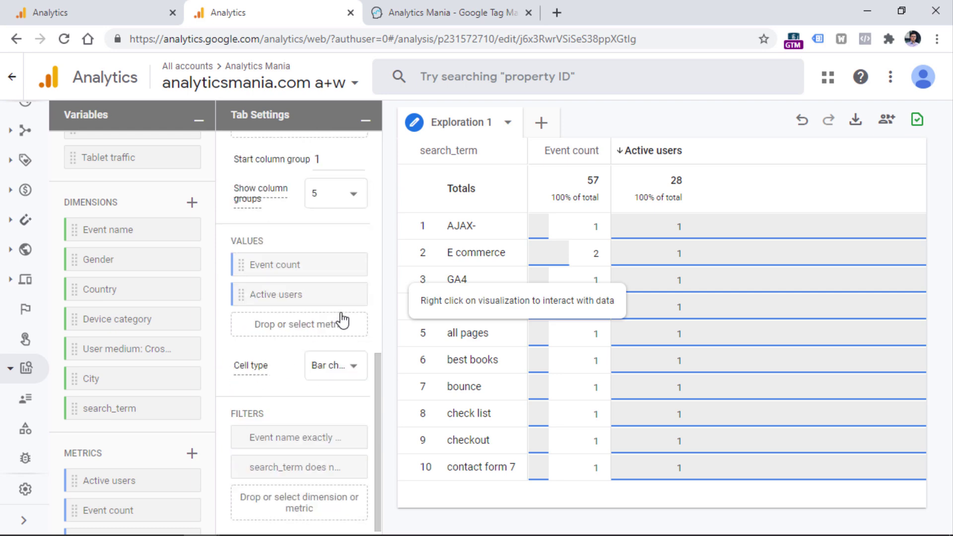
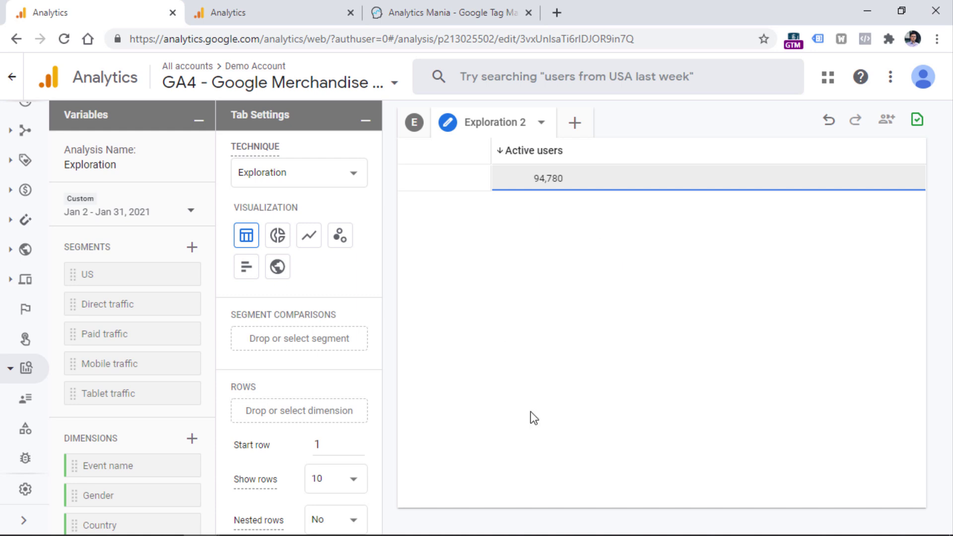
Step: In Exploration 2 of the Google Merchandise demo property, import the Order coupon dimension and use it as the table's rows
scroll(174, 233, down, 7)
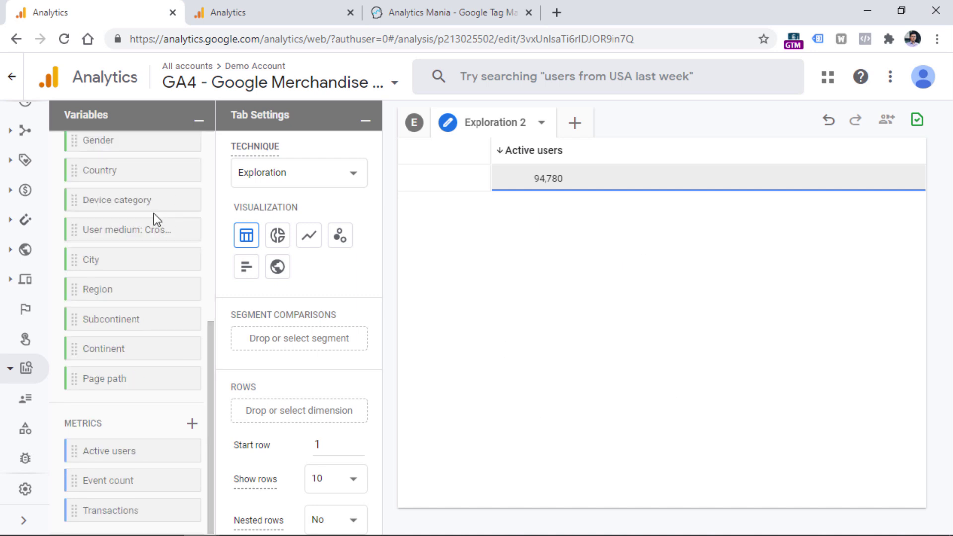
scroll(149, 224, up, 5)
click(192, 332)
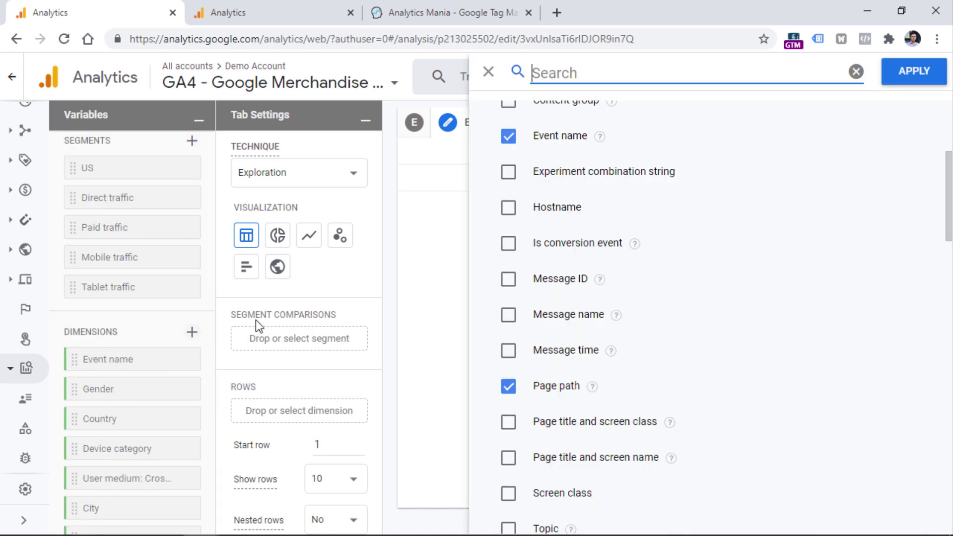
text(coup)
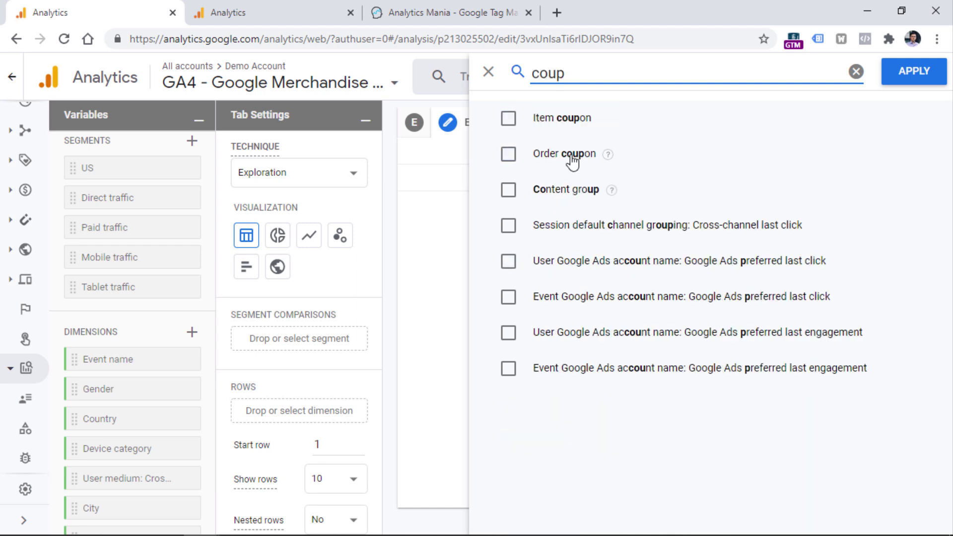
click(509, 155)
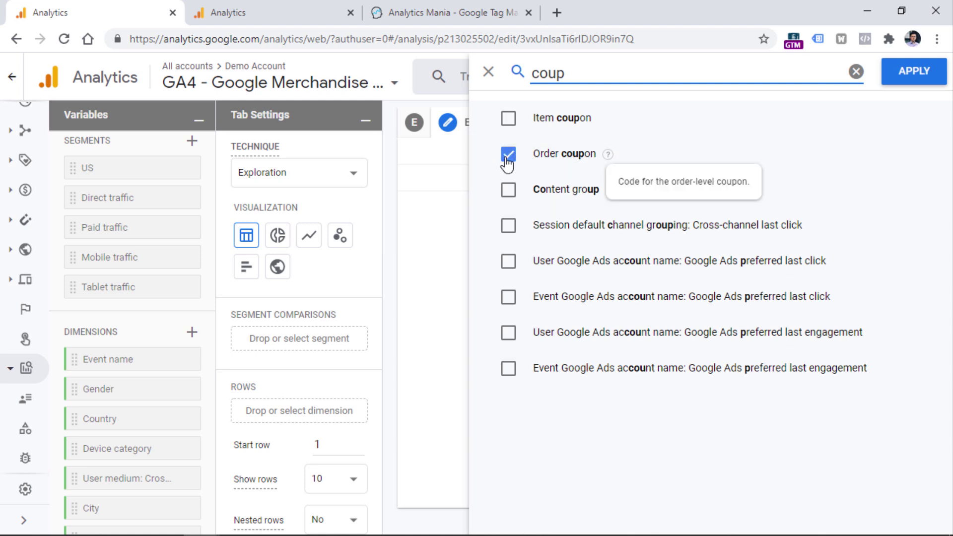
click(888, 79)
scroll(100, 253, down, 5)
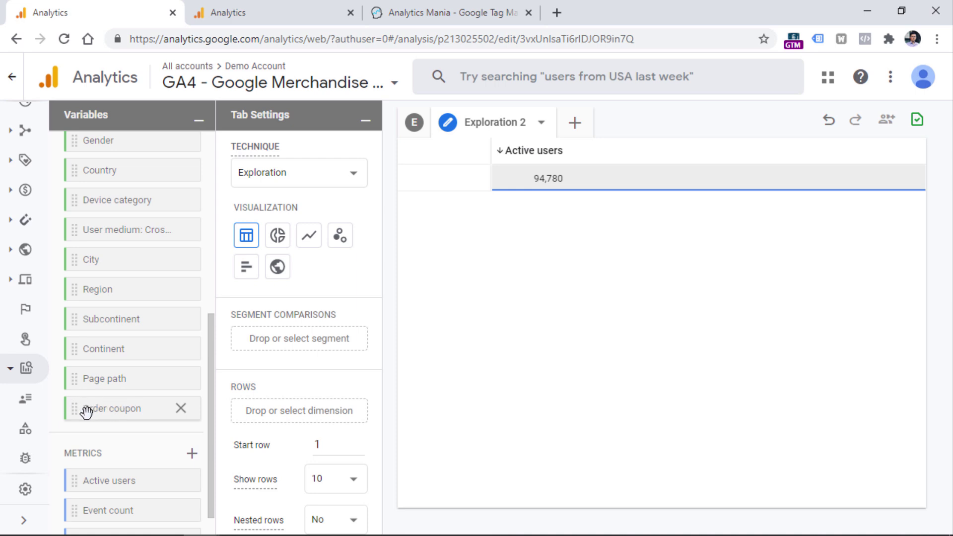
drag(83, 412, 251, 419)
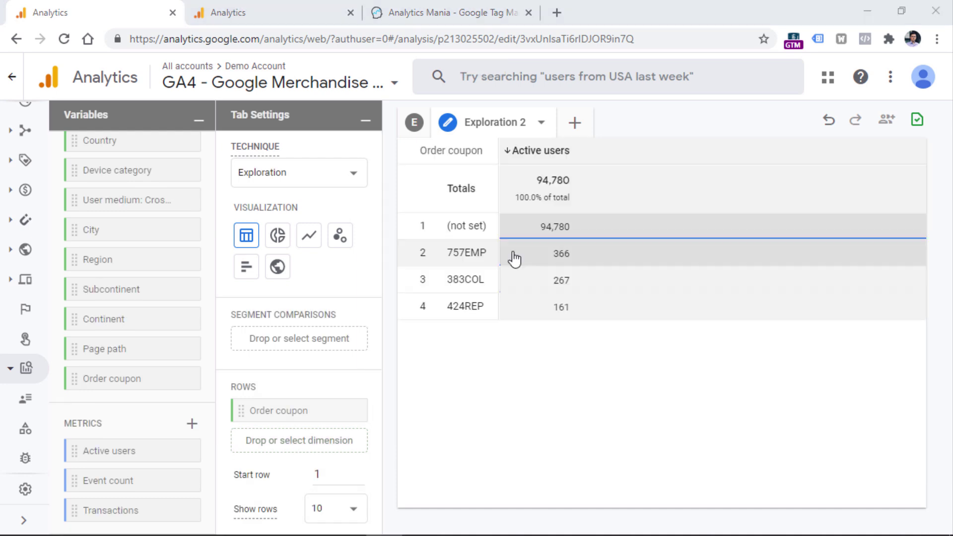
Step: Replace the Active users value with Transactions in the order coupon table
scroll(295, 338, down, 7)
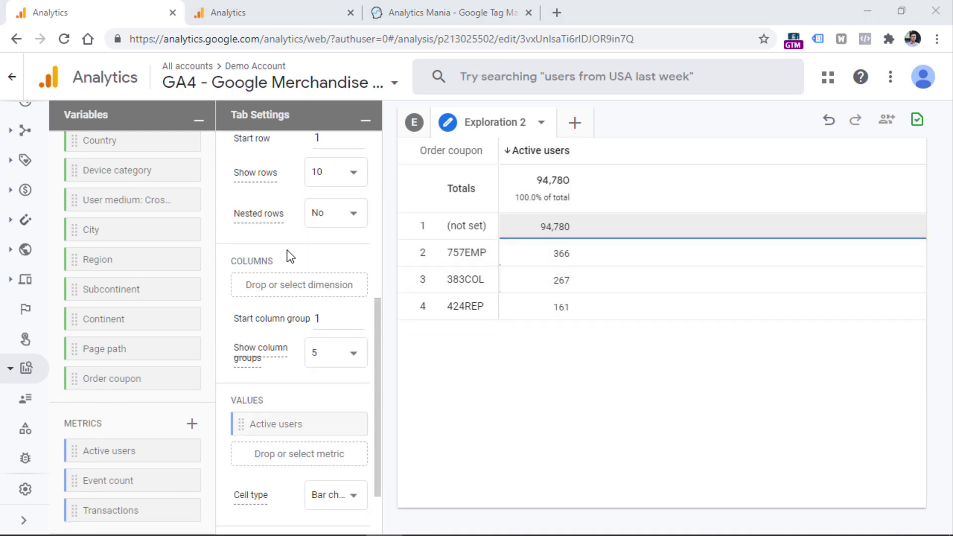
click(348, 425)
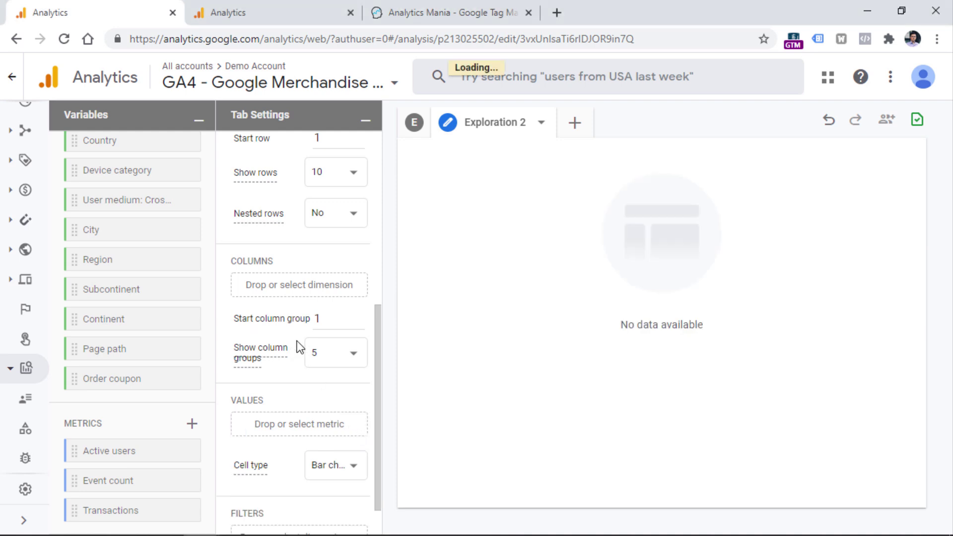
drag(77, 514, 246, 429)
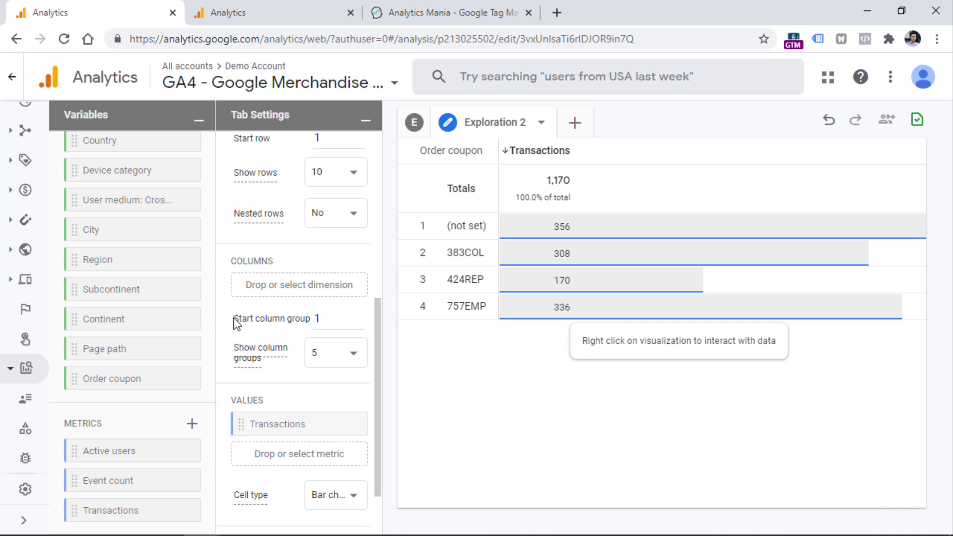
Step: Import the Total revenue metric and add it as a second value beside Transactions
click(192, 424)
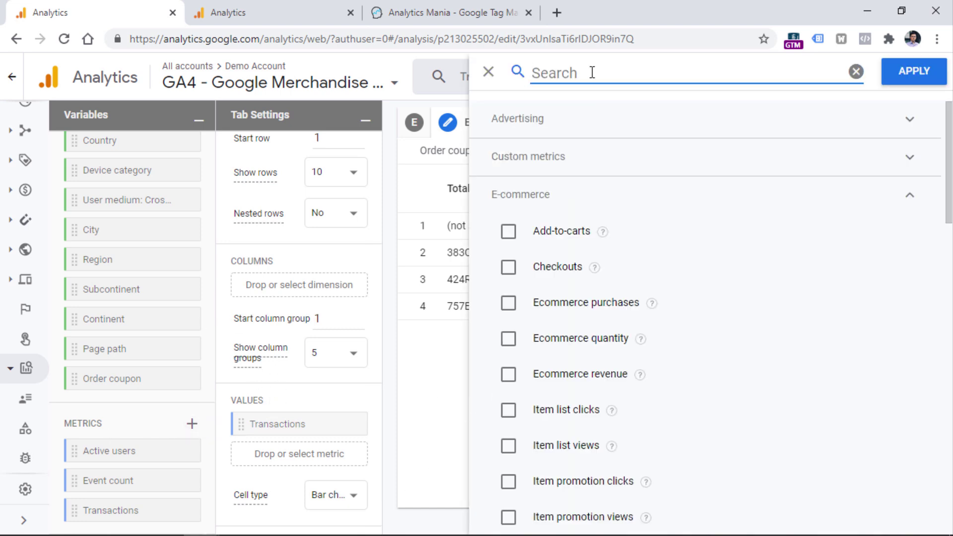
text(reven)
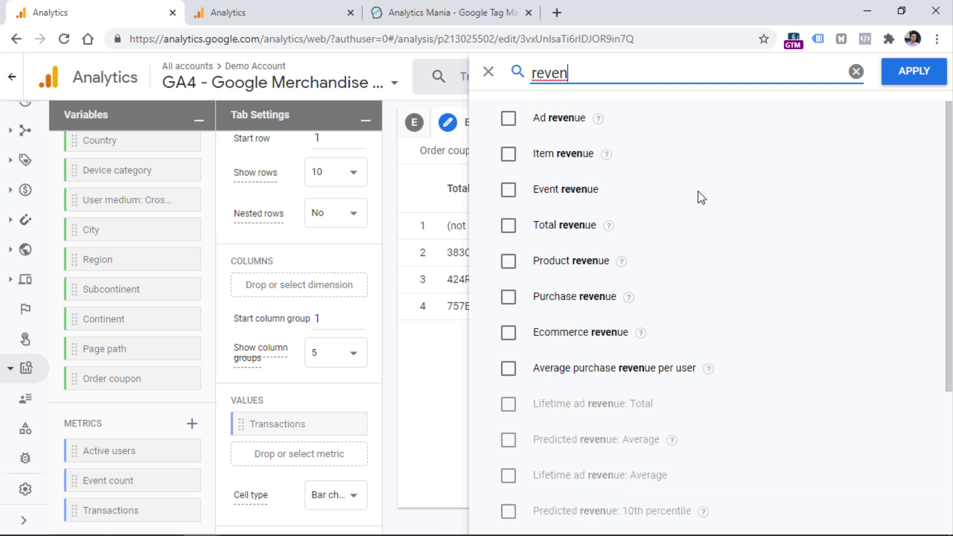
click(508, 225)
click(893, 77)
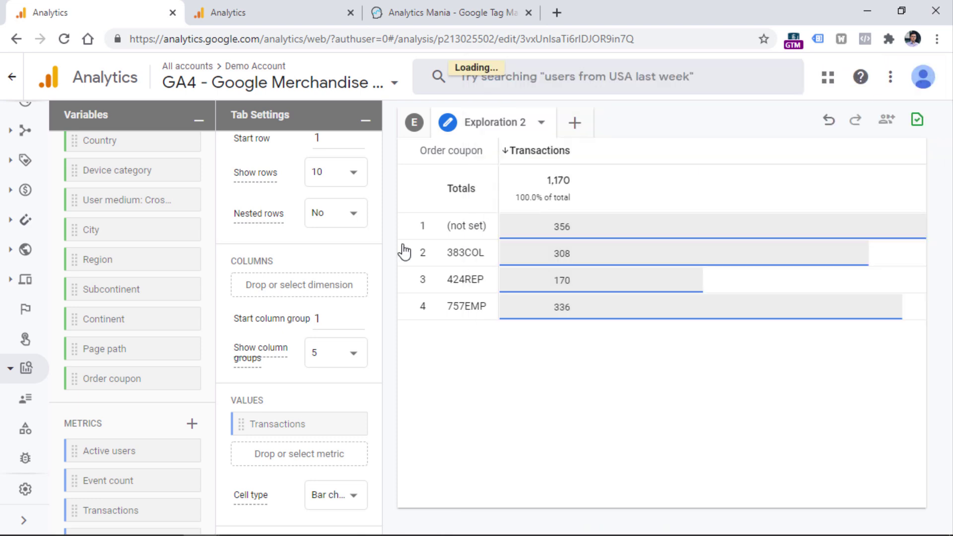
scroll(75, 483, down, 1)
drag(77, 511, 248, 458)
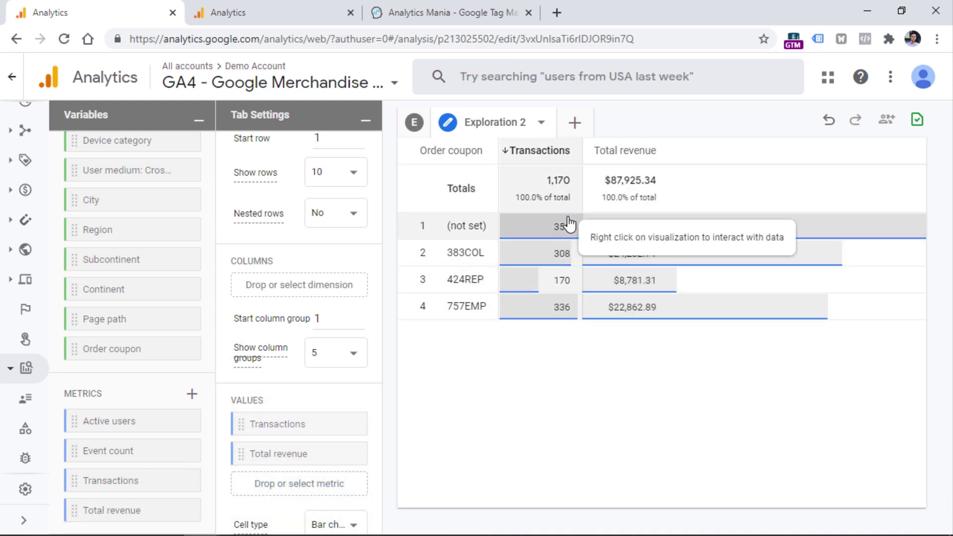
Step: Exclude the (not set) row from the order coupon table
click(480, 229)
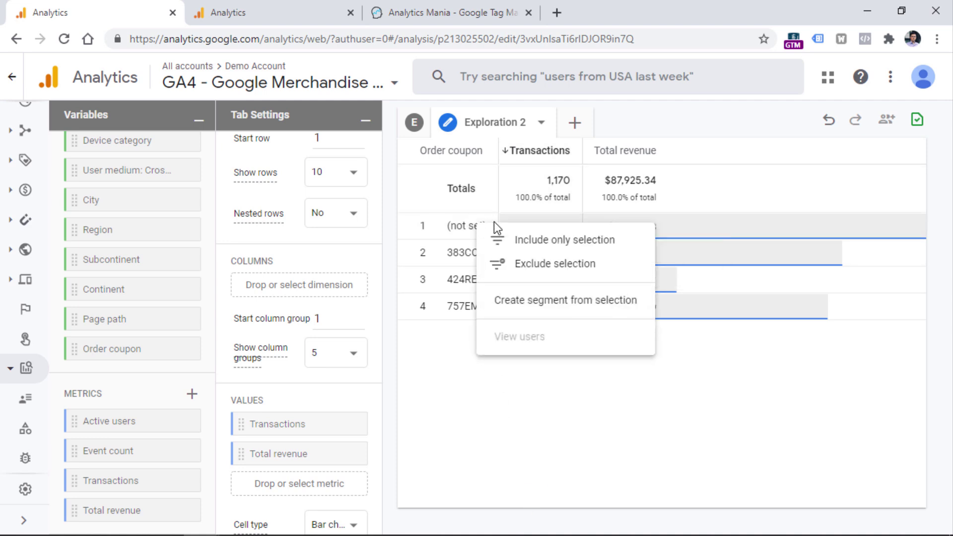
click(536, 268)
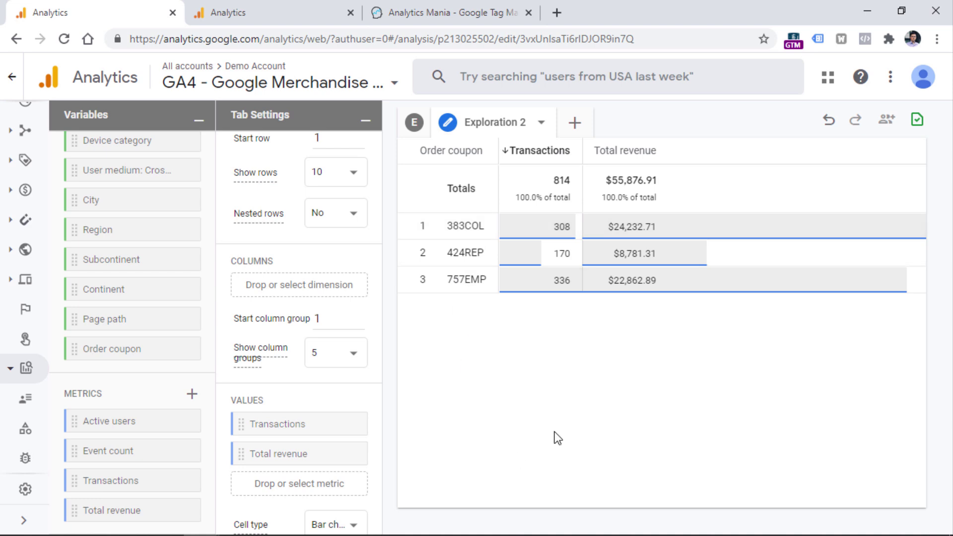
Step: Add the Active users metric as a third value in the order coupon table and remove it again
scroll(299, 323, down, 3)
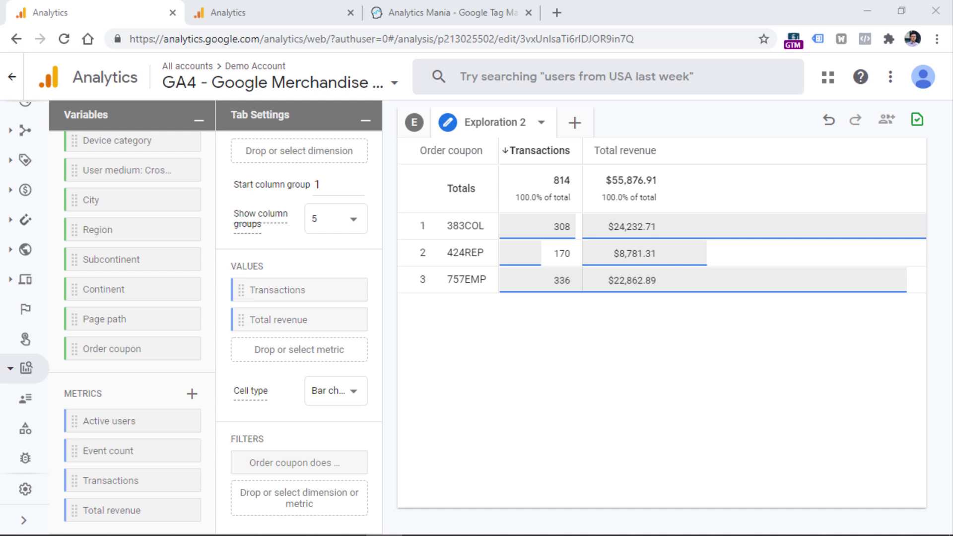
scroll(111, 273, up, 4)
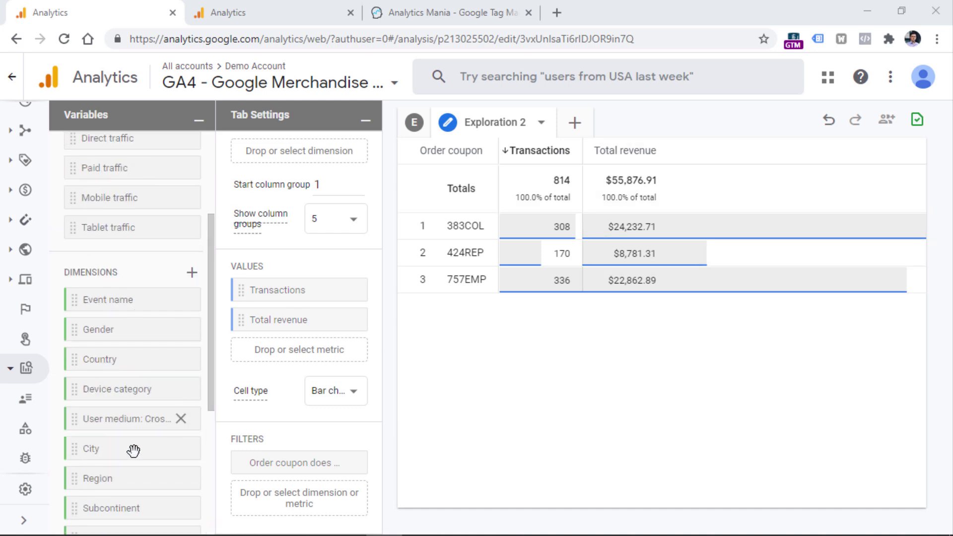
scroll(111, 357, down, 3)
scroll(110, 357, down, 1)
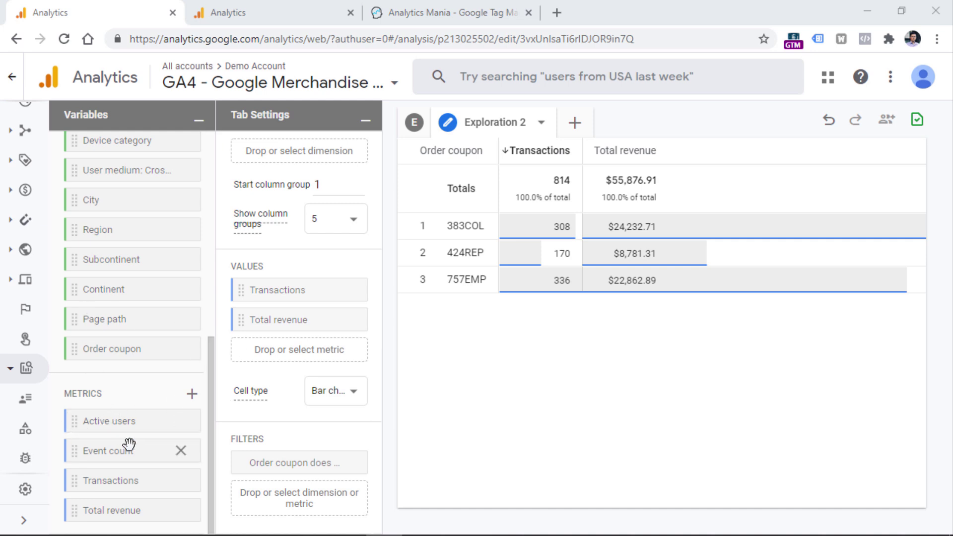
double_click(122, 422)
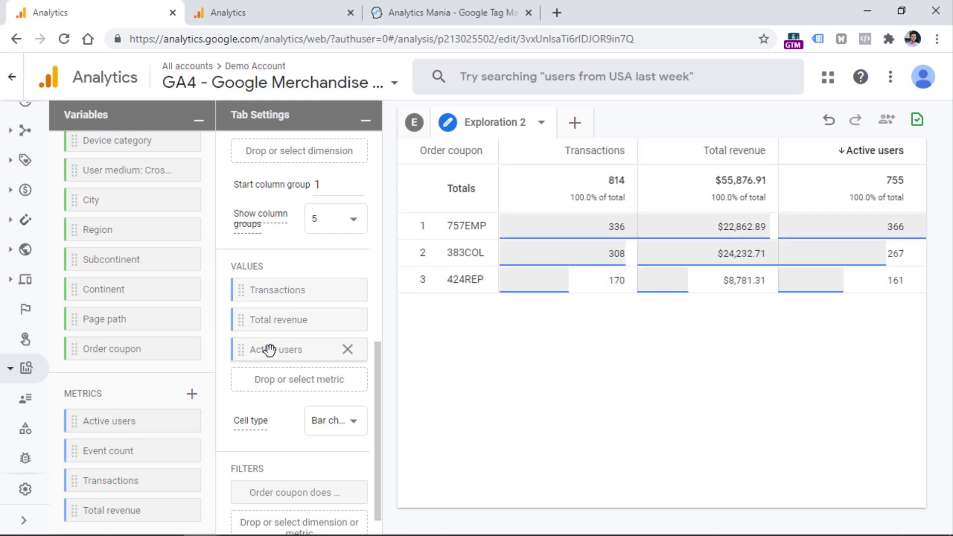
click(347, 350)
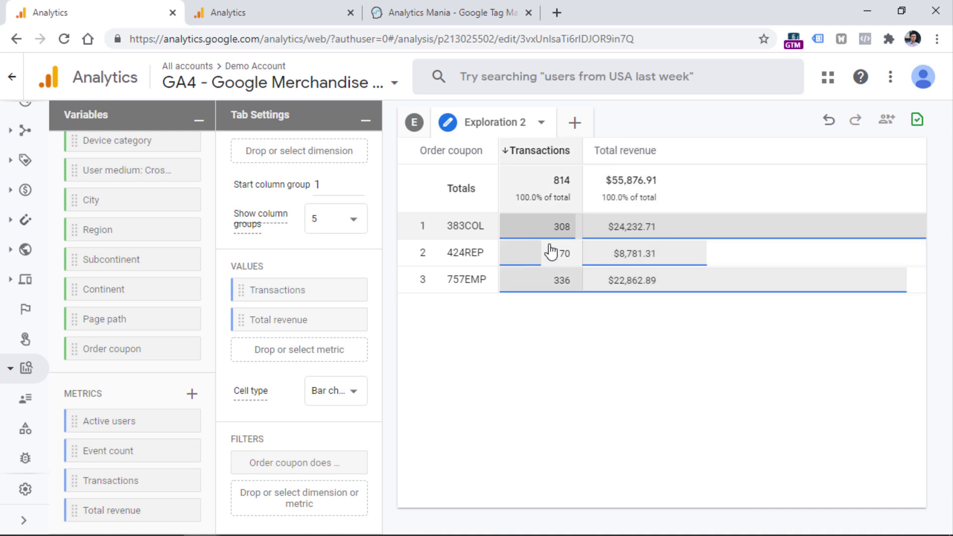
Step: Try the Plain text cell type on the order coupon table and settle on Heat map
click(347, 395)
click(341, 419)
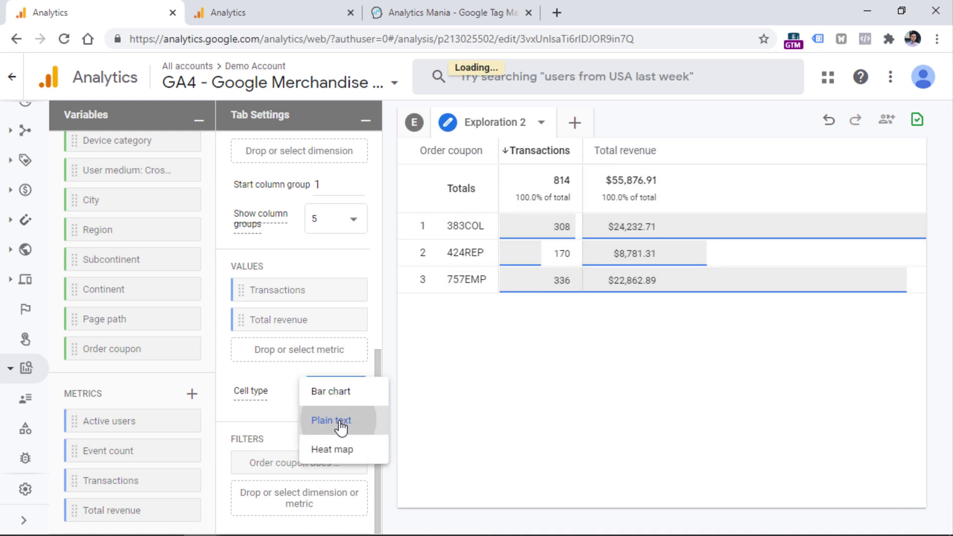
click(320, 390)
click(321, 421)
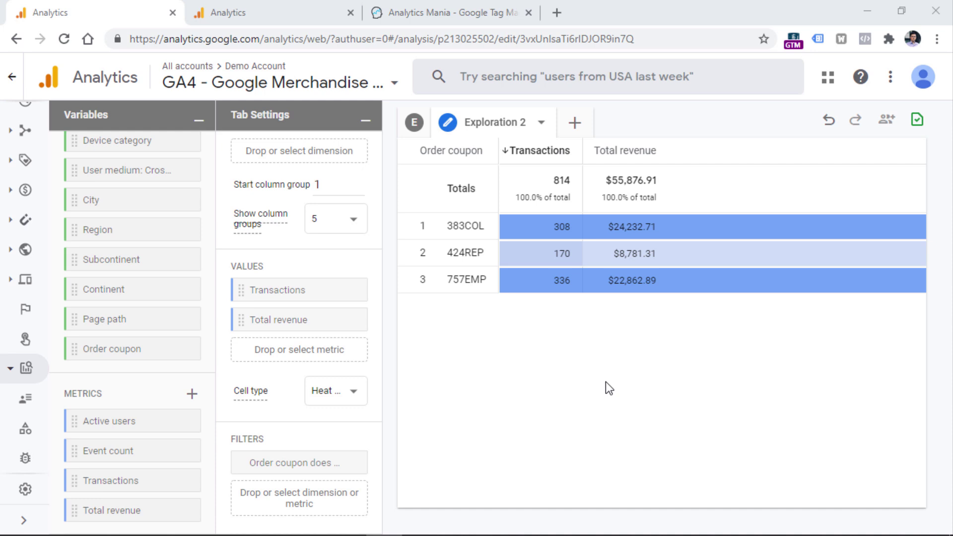
Step: Undo the latest changes to the order coupon exploration and redo them to restore the heat map
click(829, 121)
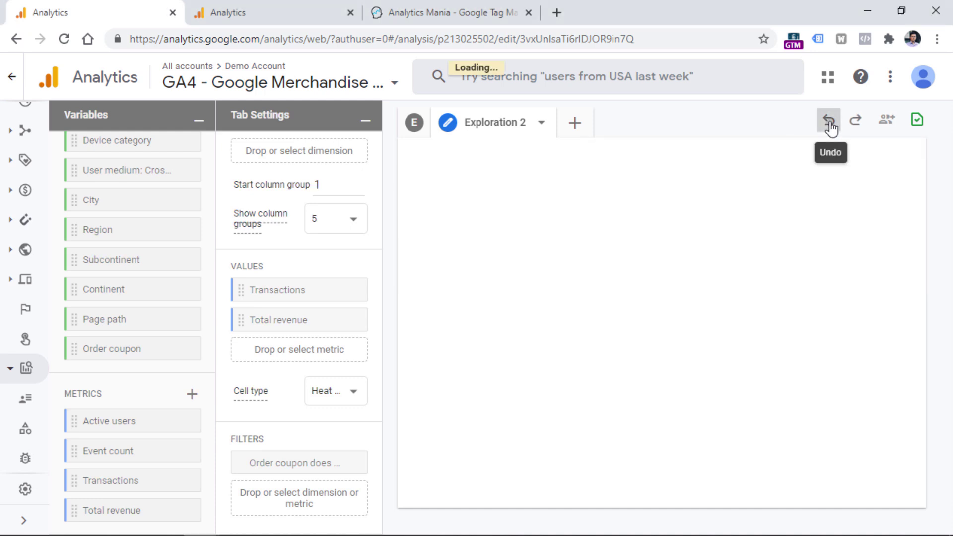
click(831, 128)
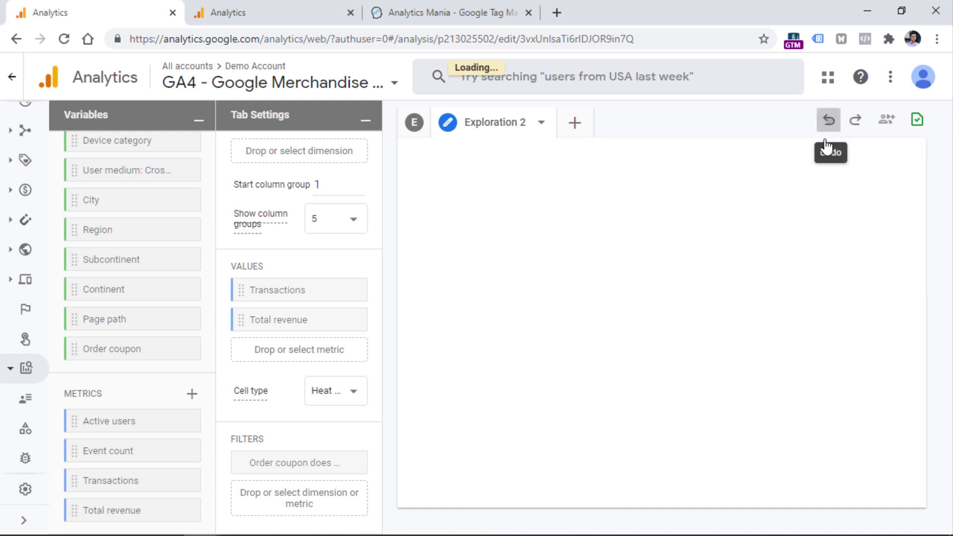
click(857, 122)
click(857, 123)
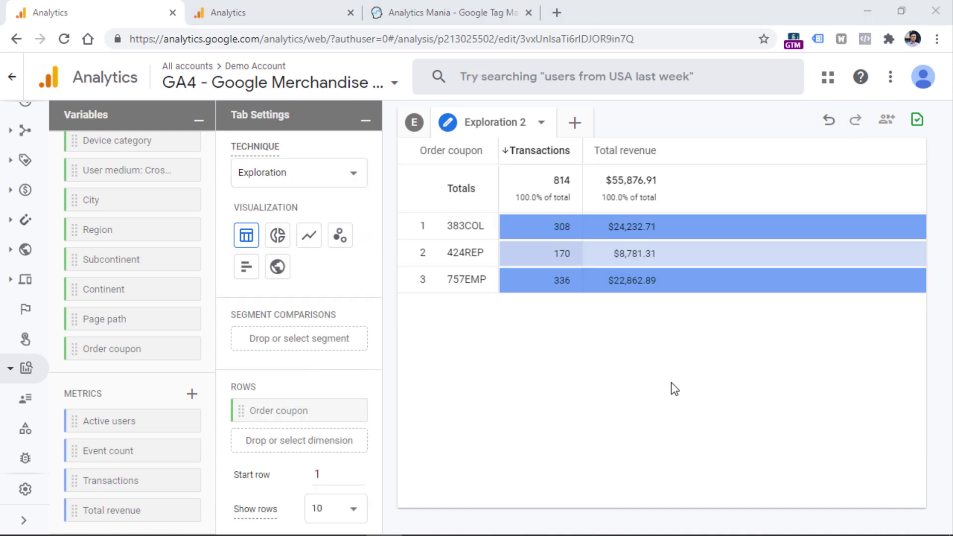
Step: View the options available for the Exploration 2 tab and close them without choosing any
click(541, 122)
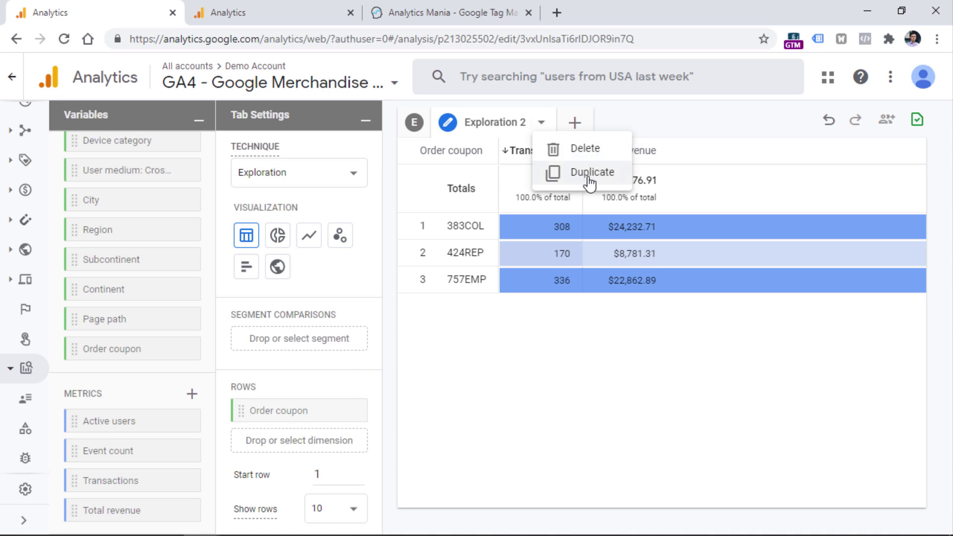
click(917, 121)
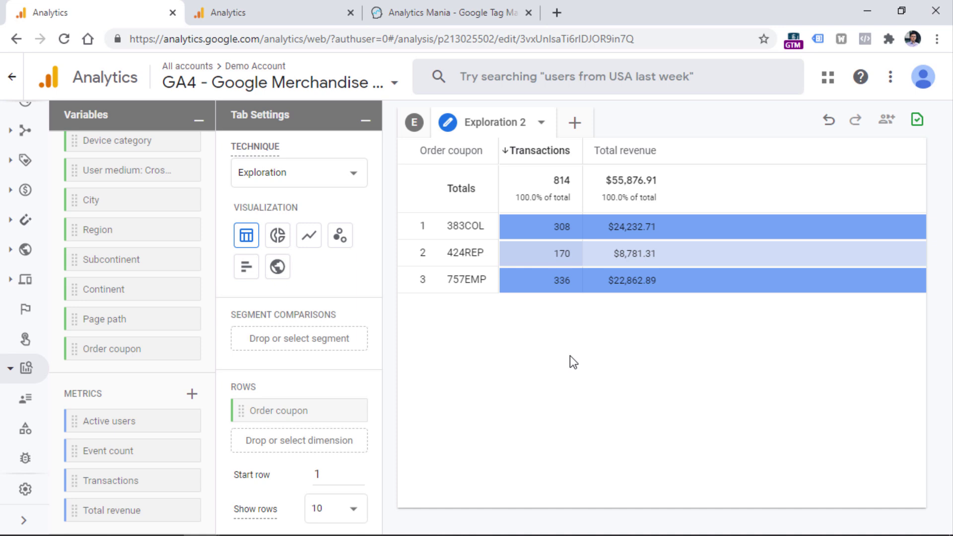
Step: Switch to the search_term exploration in the analyticsmania.com property and view its available export formats
key(ctrl+Tab)
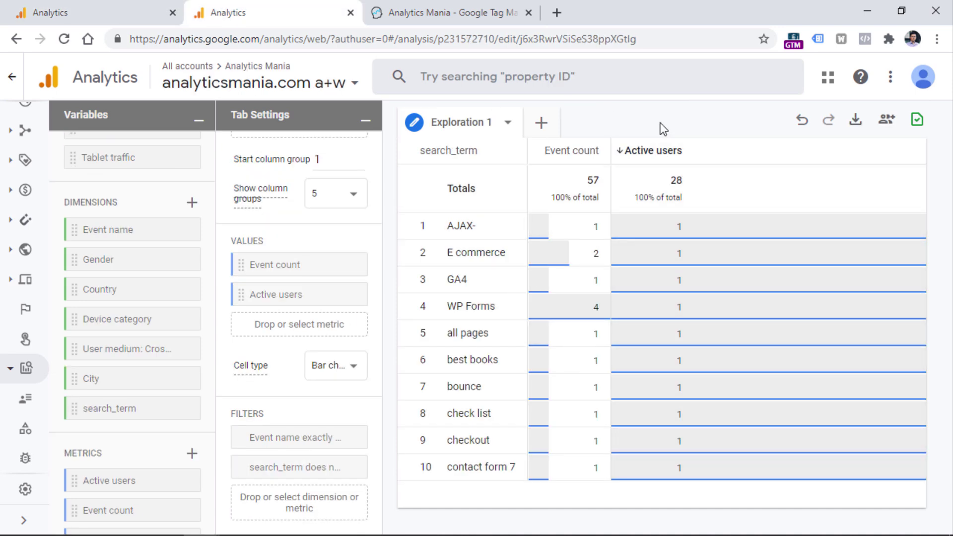
click(856, 121)
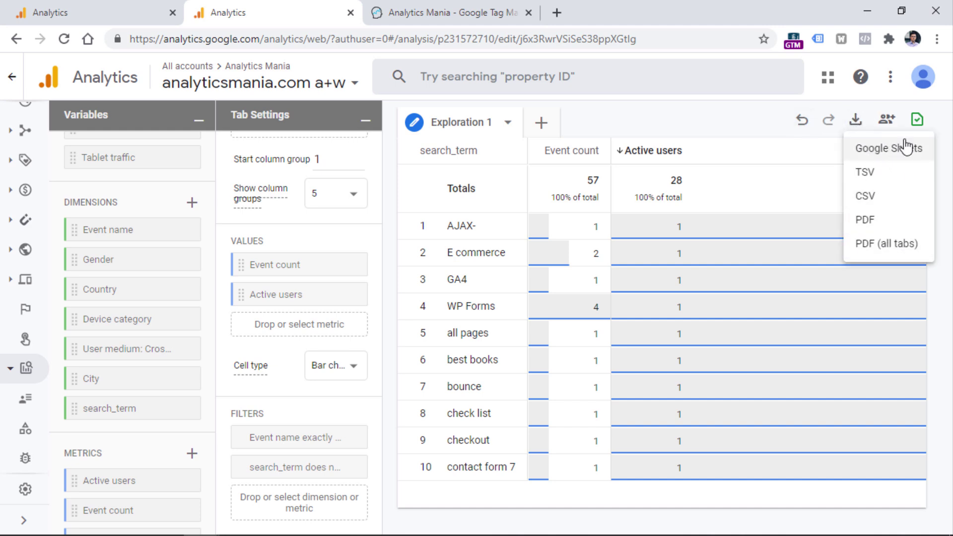
click(855, 120)
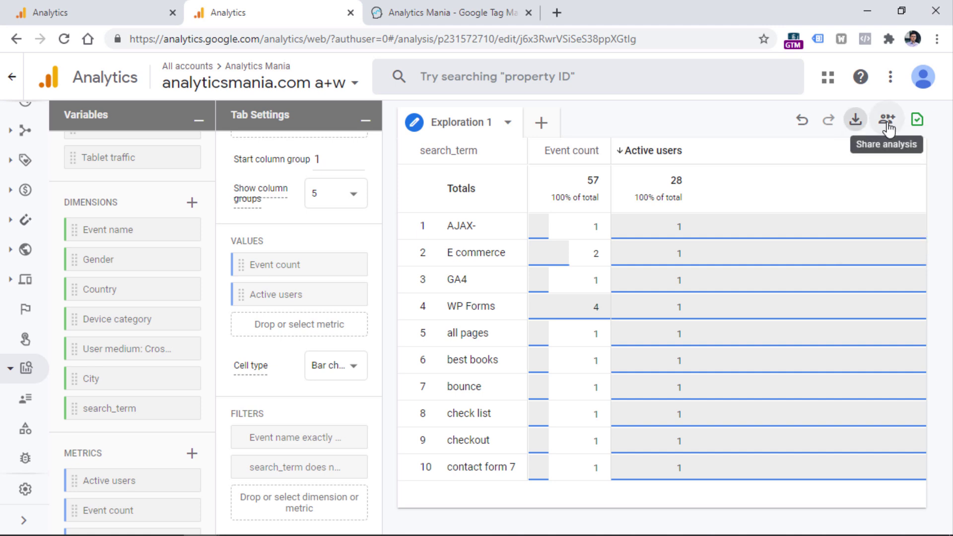